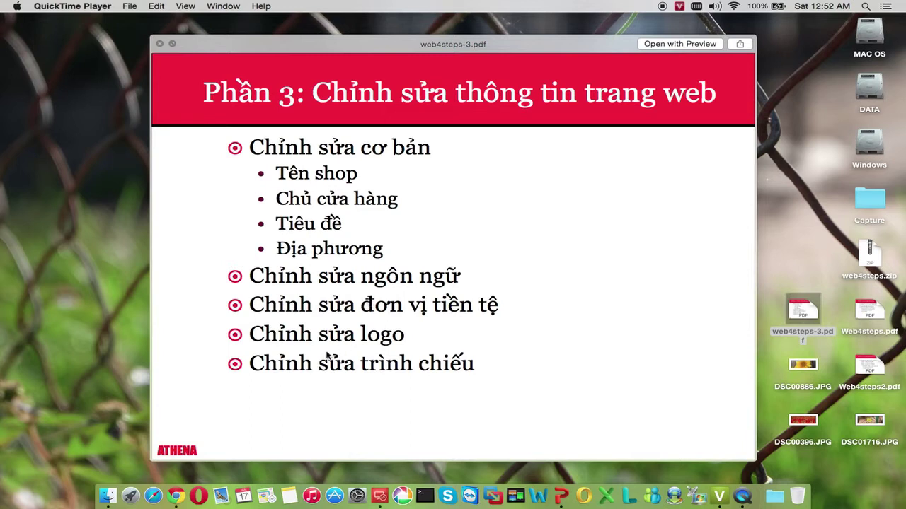
Load the athena.webhocbong.net storefront homepage in Chrome
click(182, 497)
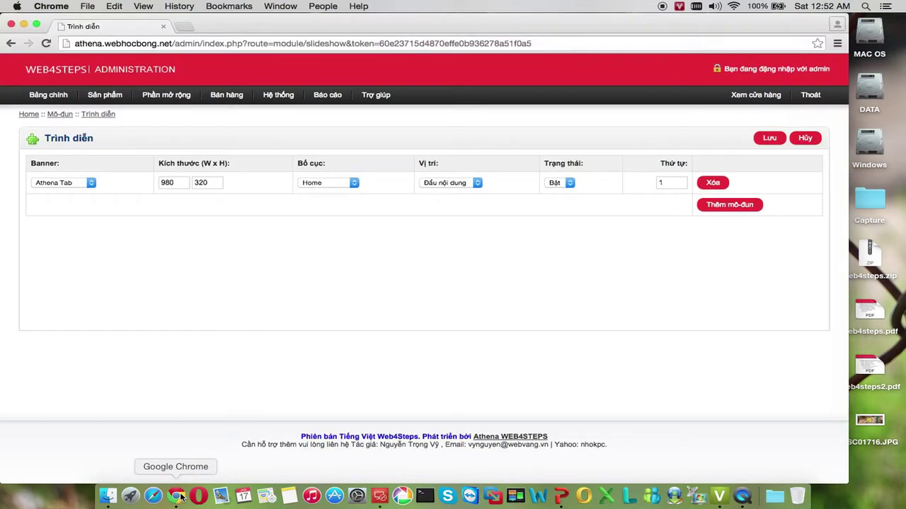
click(540, 44)
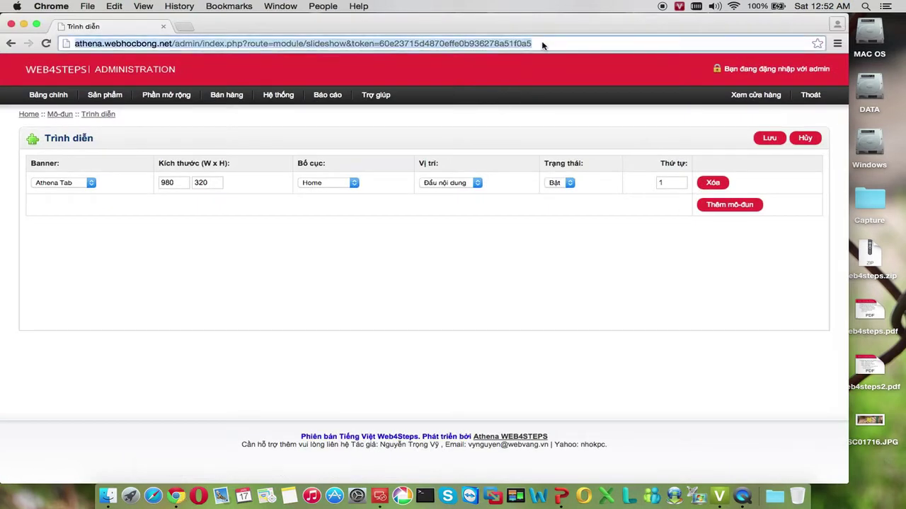
click(199, 43)
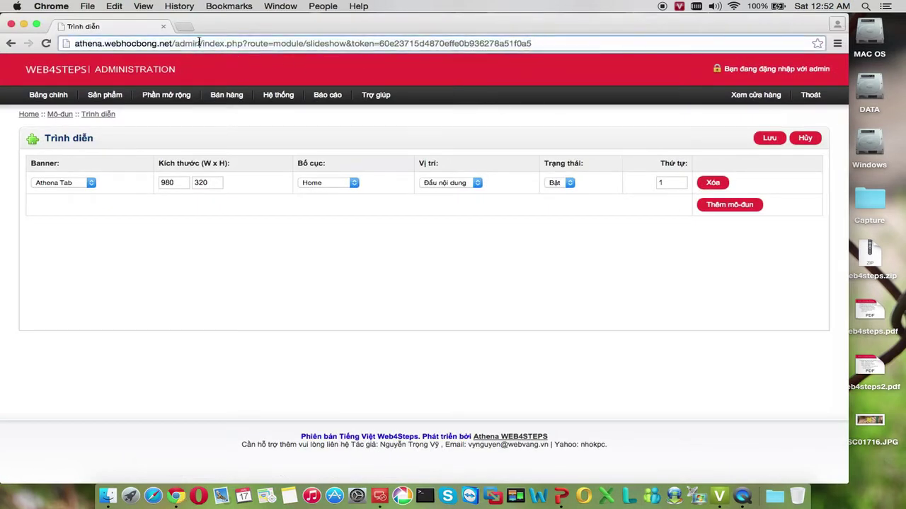
drag(566, 40, 69, 56)
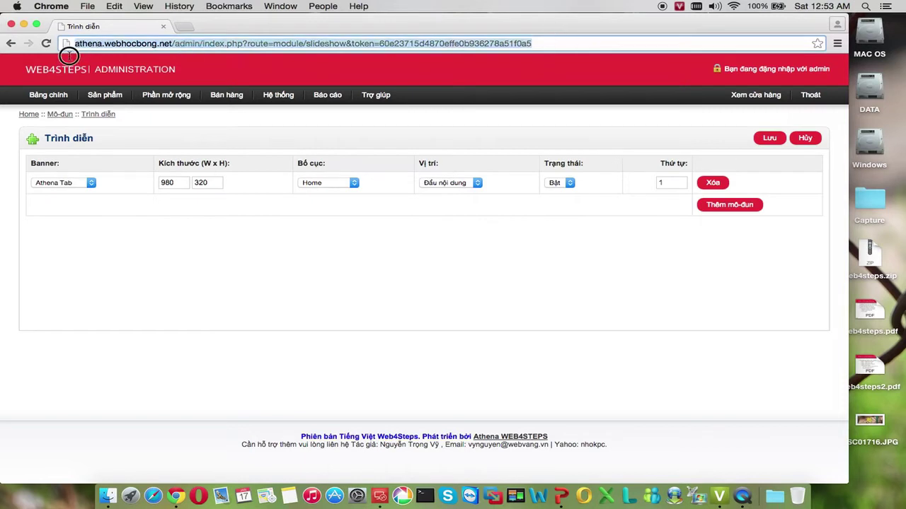
text(athena.webhocbong.net)
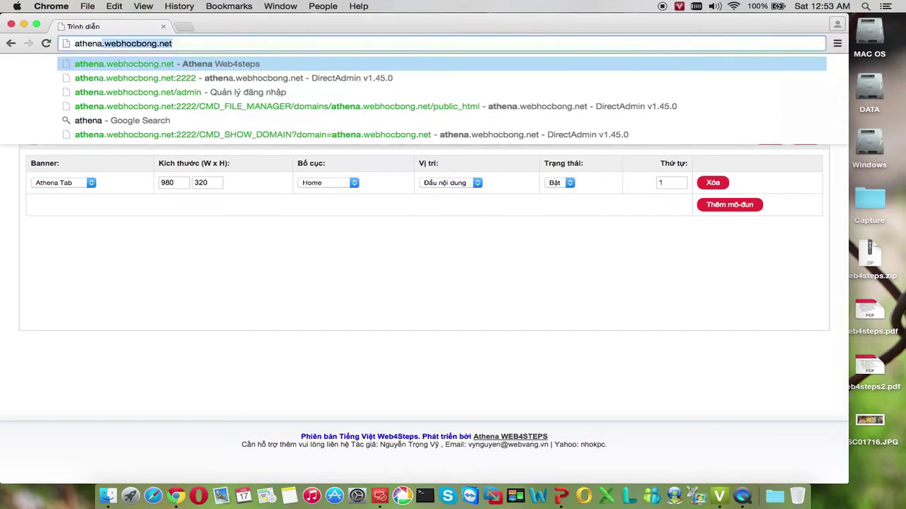
key(Return)
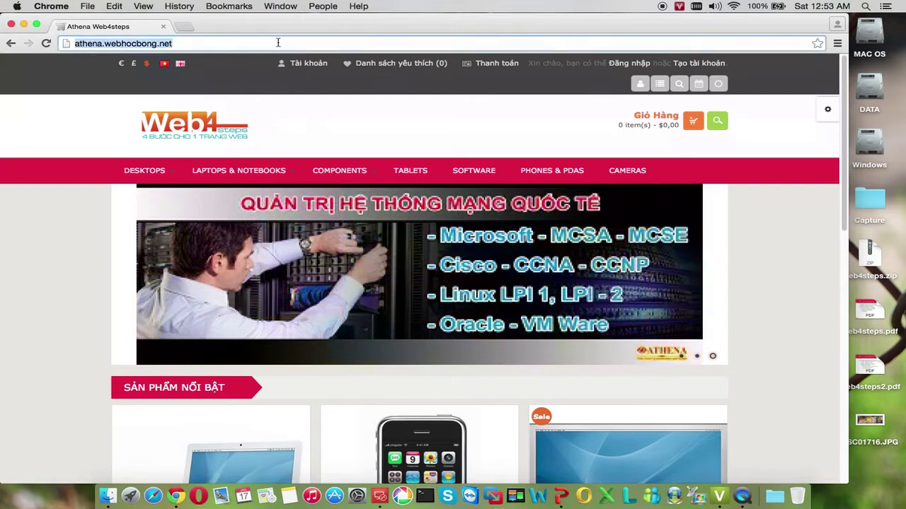
Go to the admin login page at athena.webhocbong.net/admin
click(281, 43)
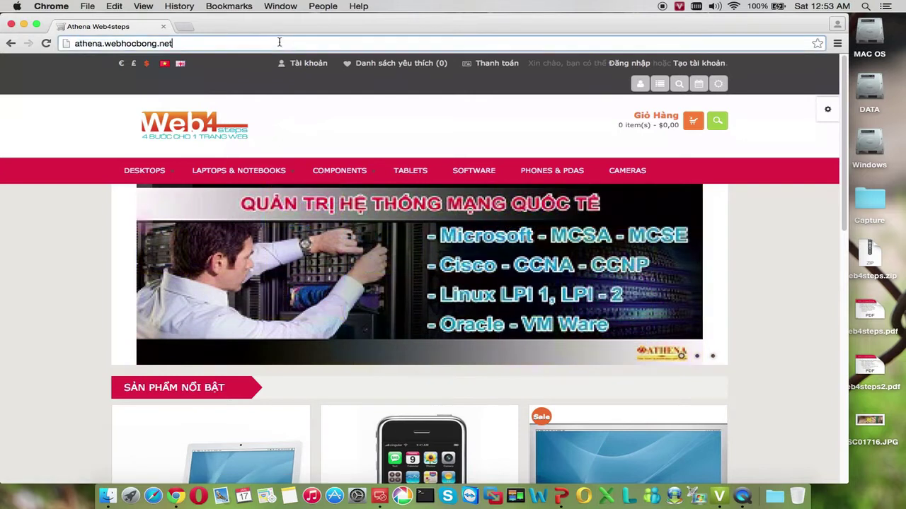
text(/admin)
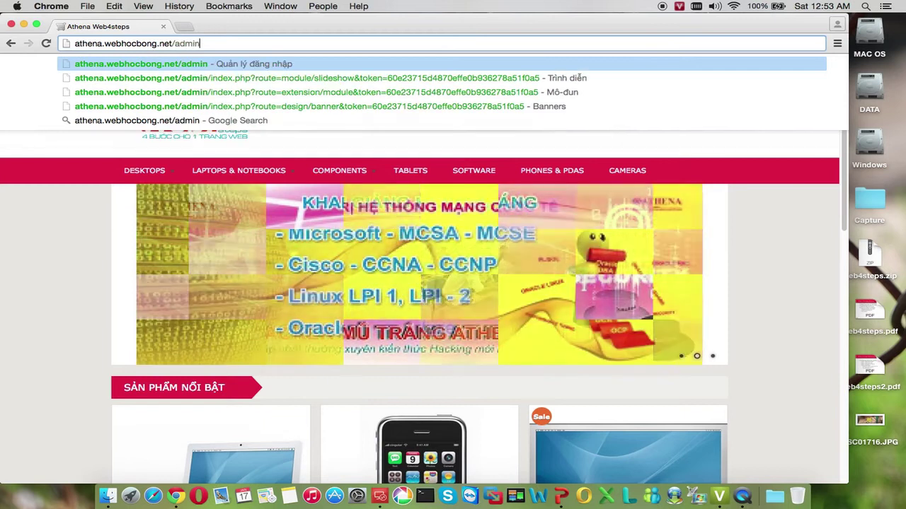
key(Return)
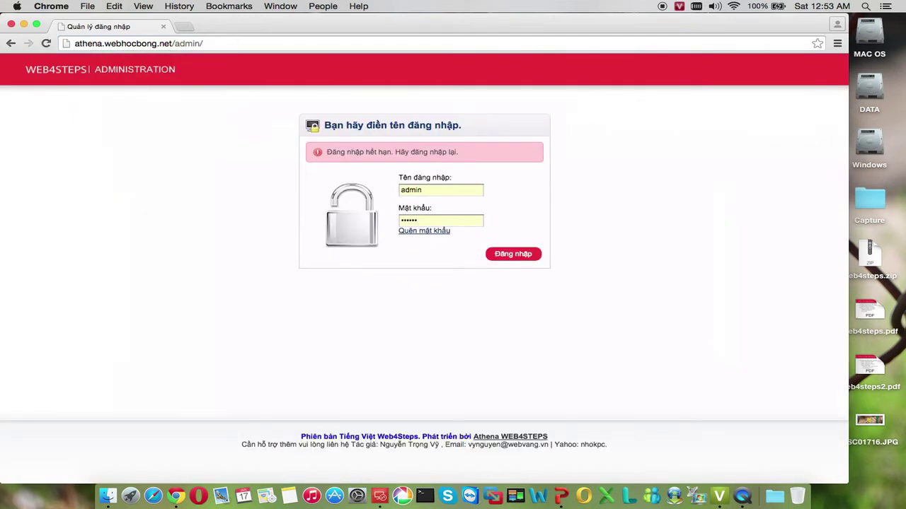
Log in with the pre-filled credentials to reach the Bảng Quản trị dashboard
click(441, 190)
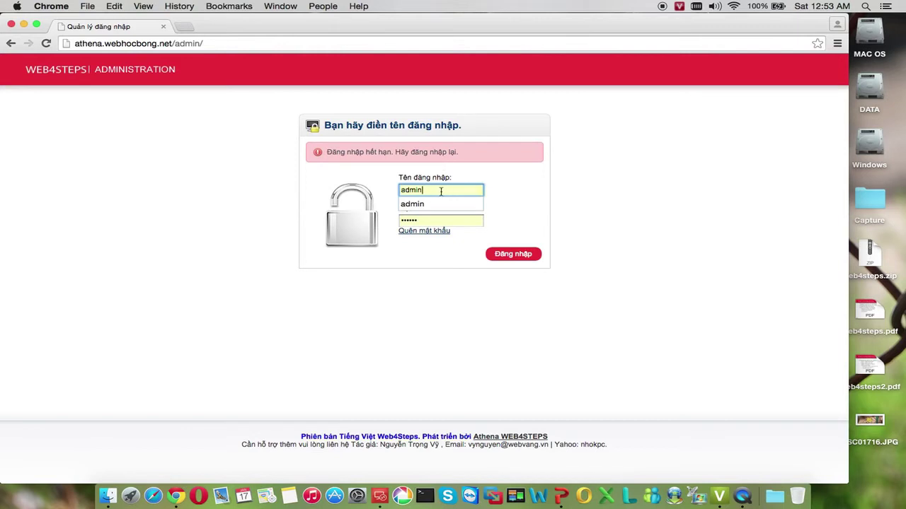
click(510, 256)
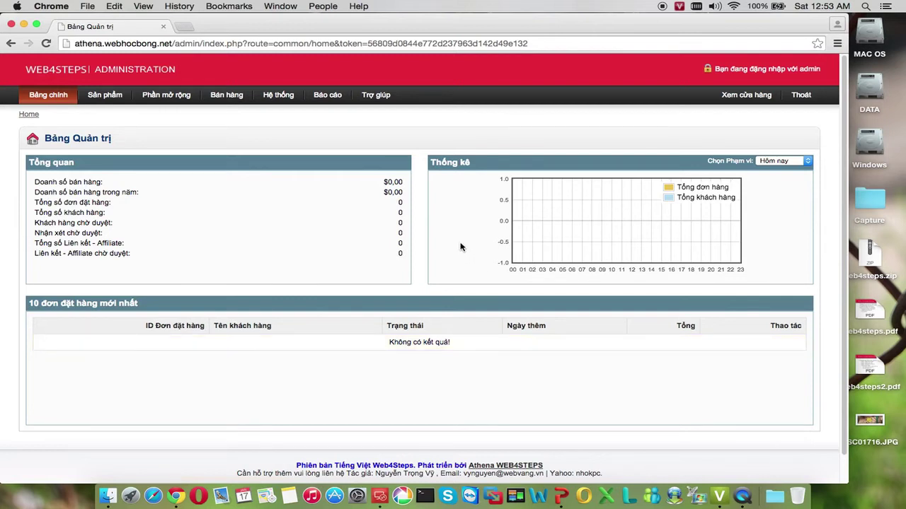
Go to Hệ thống > Thiết lập to list the default Athena Web4steps store
mouse_move(400, 107)
mouse_move(129, 104)
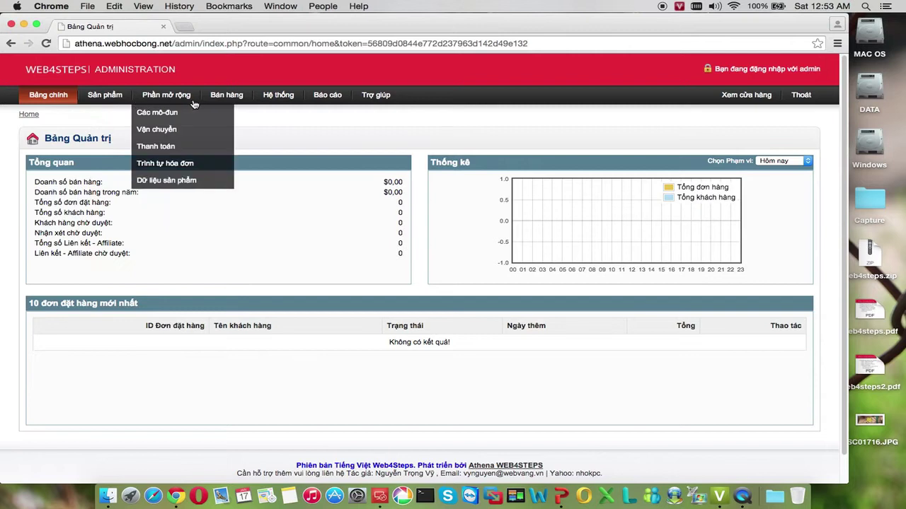
mouse_move(215, 104)
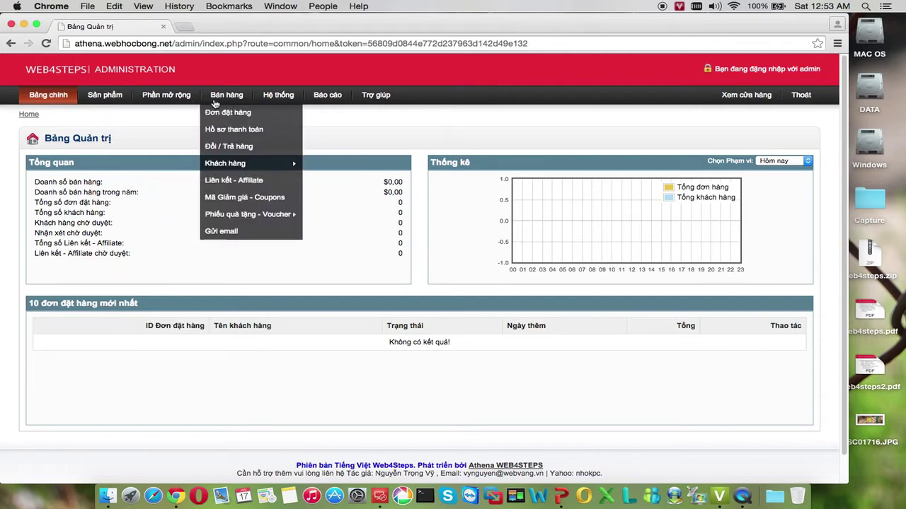
mouse_move(263, 99)
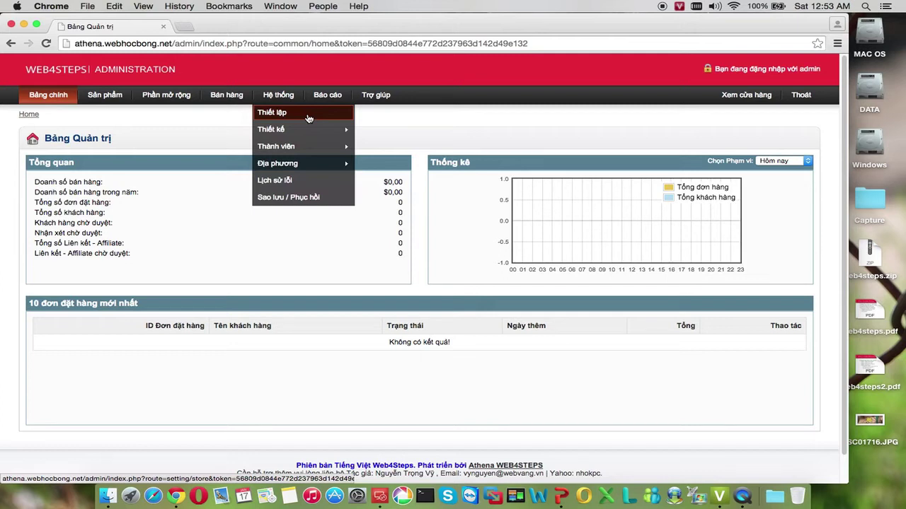
click(309, 115)
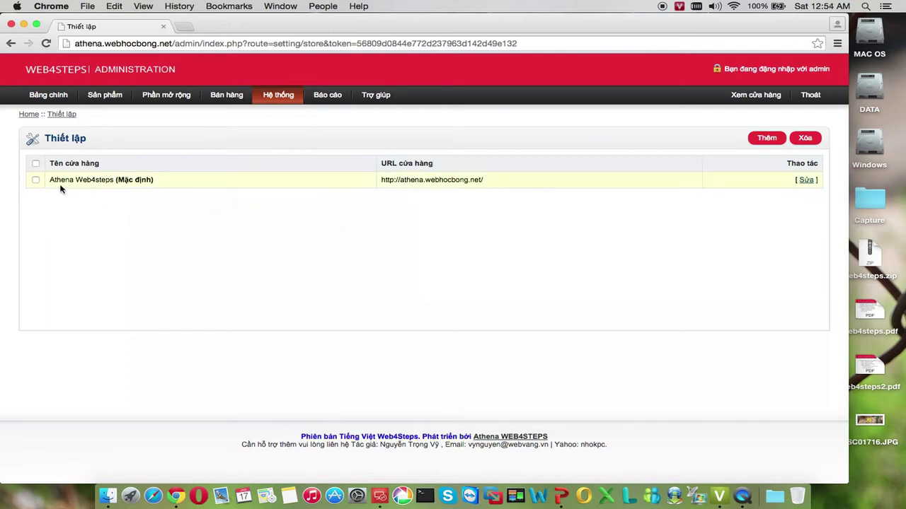
drag(51, 182, 109, 183)
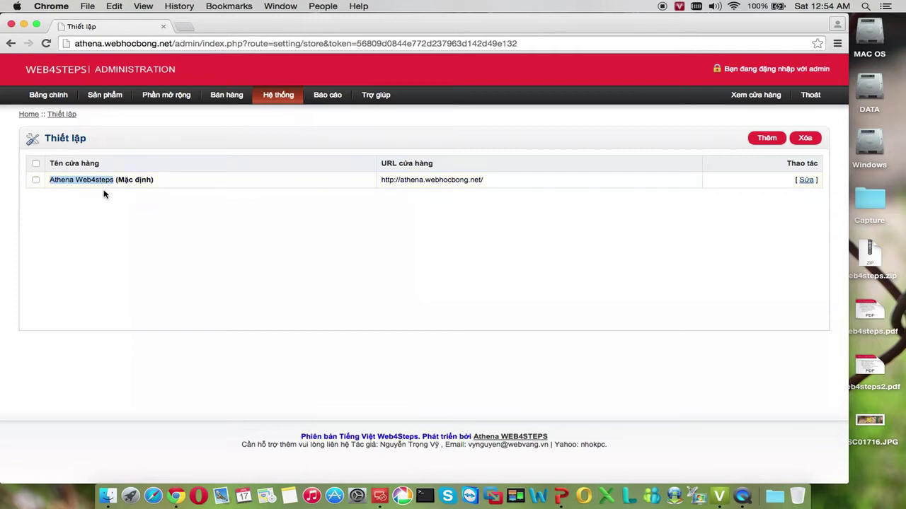
click(116, 194)
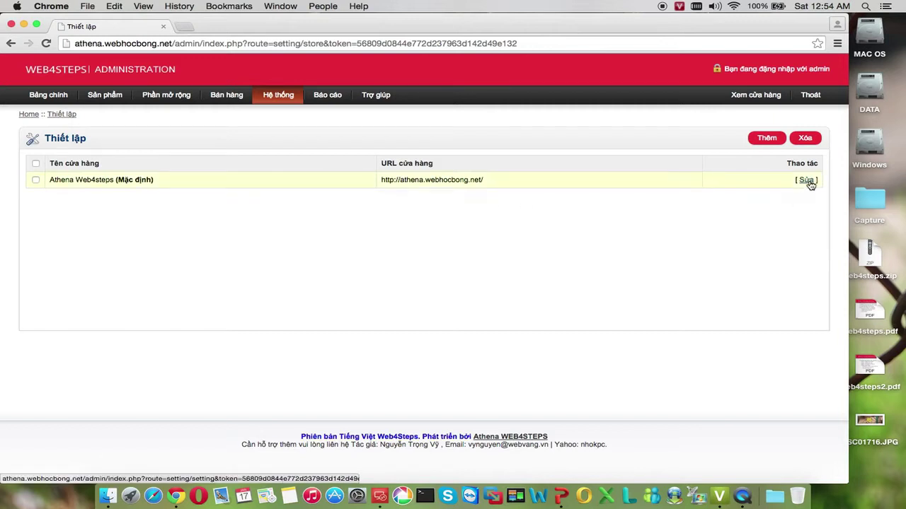
Edit the store and rename it to Shop Hoa Tươi
click(807, 181)
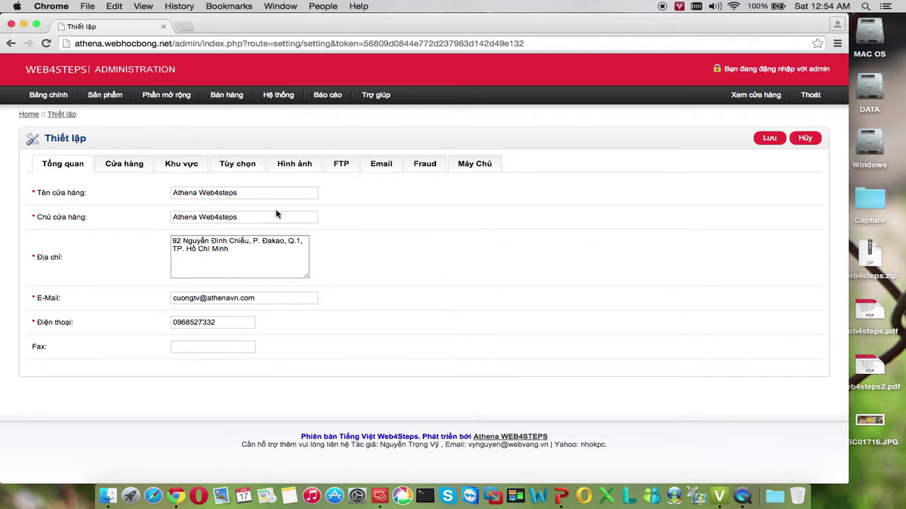
click(241, 191)
drag(241, 192, 162, 192)
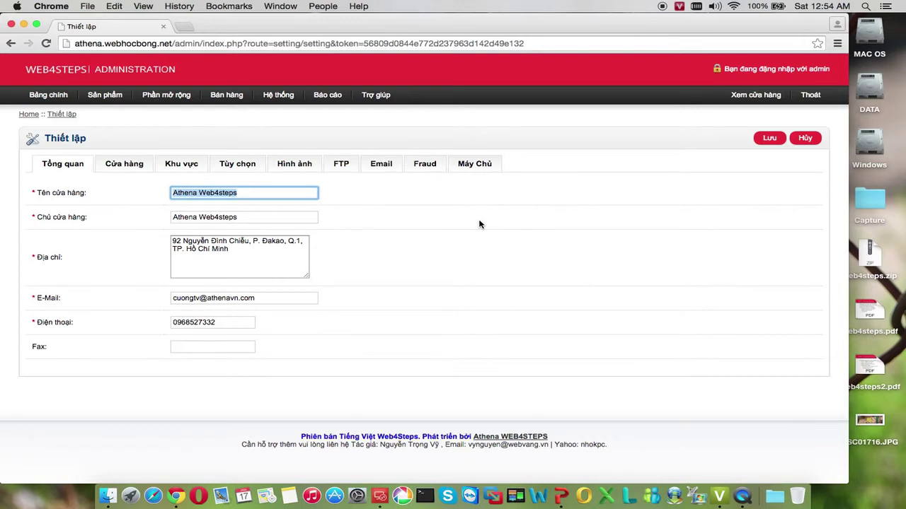
text(Shop Hu)
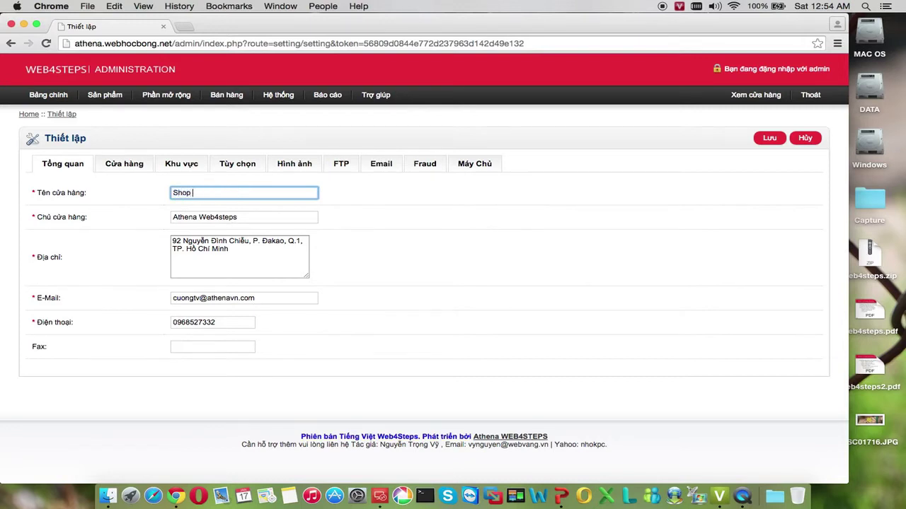
key(BackSpace)
text(oa tươi)
key(BackSpace)
key(BackSpace)
key(BackSpace)
key(BackSpace)
text(Tươi)
Replace the store owner with the owner's full name
drag(238, 217, 169, 216)
key(BackSpace)
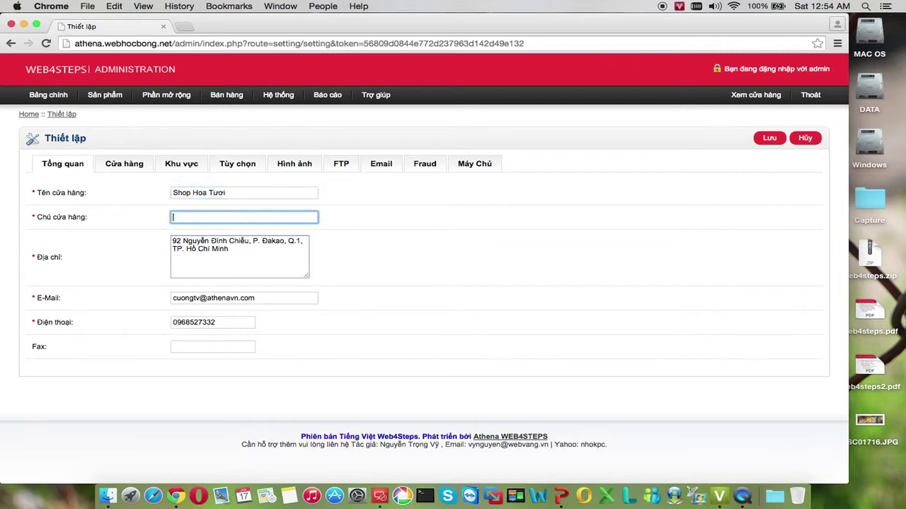
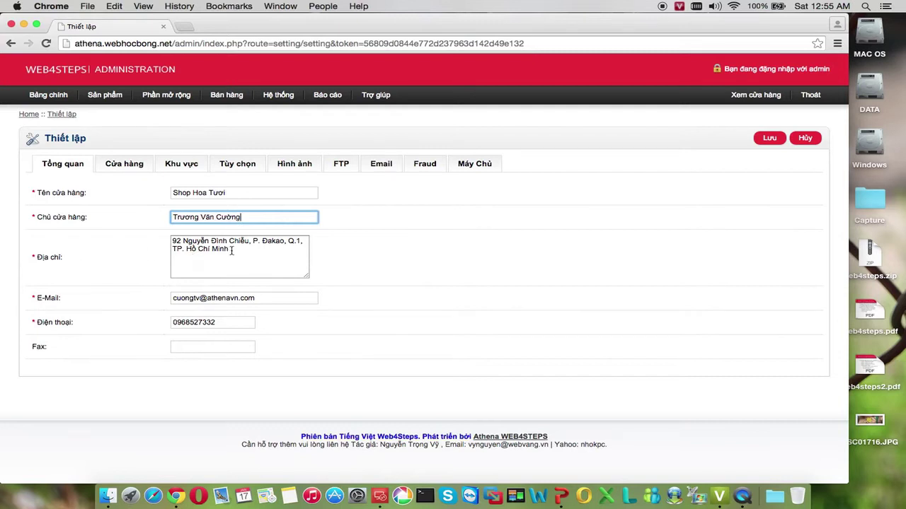
Correct the spelling of the street name in the Địa chỉ field
click(246, 242)
key(BackSpace)
key(BackSpace)
text(ị)
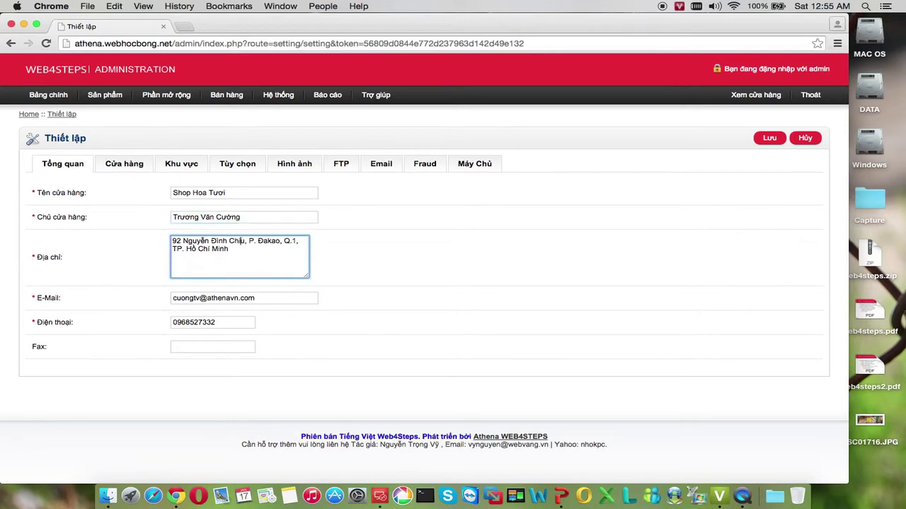
text(ệ)
click(237, 252)
click(37, 192)
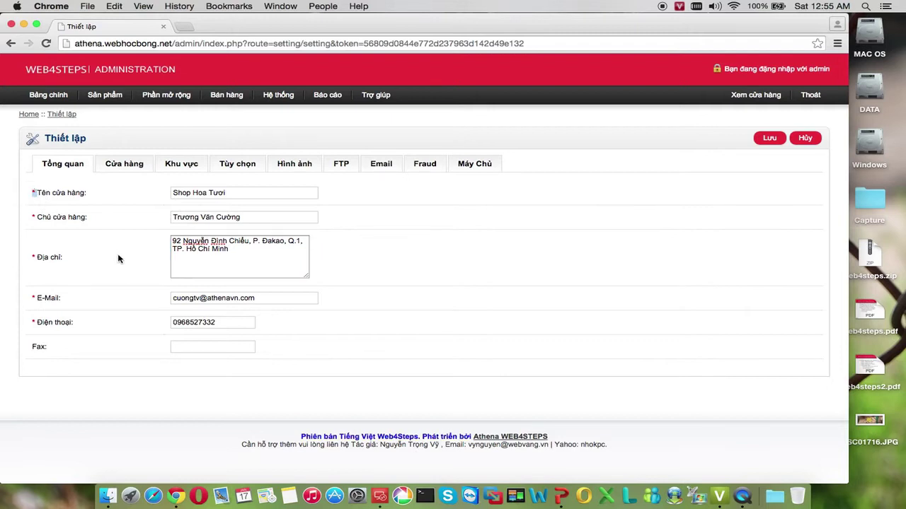
click(128, 216)
Show the Cửa hàng settings, then load the athena storefront in a new browser tab
click(123, 167)
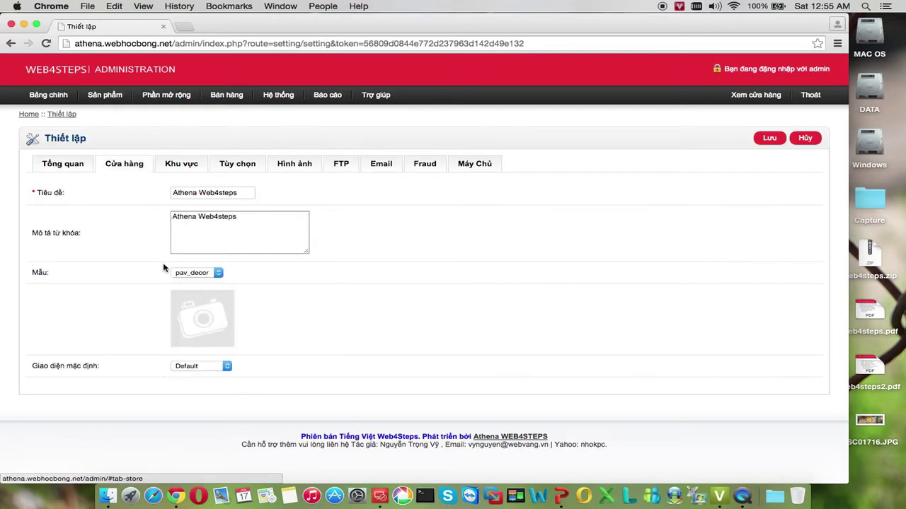
drag(38, 193, 65, 193)
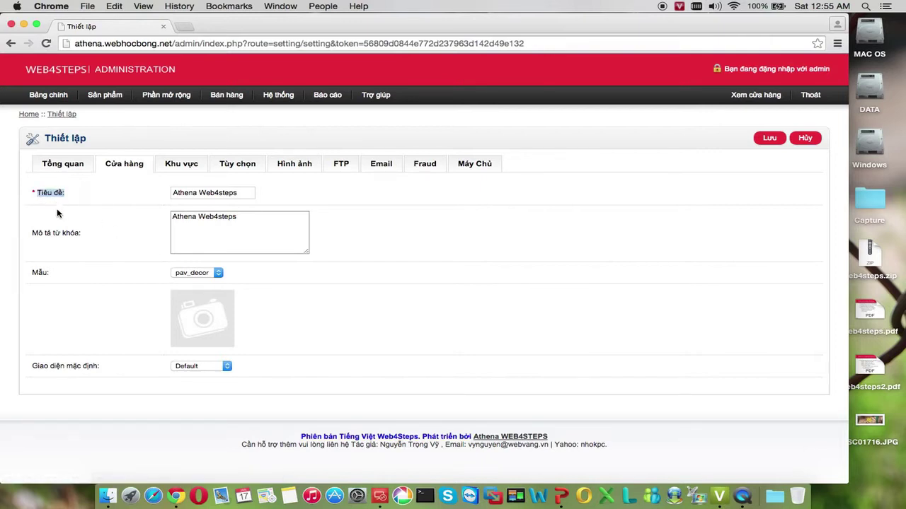
click(182, 27)
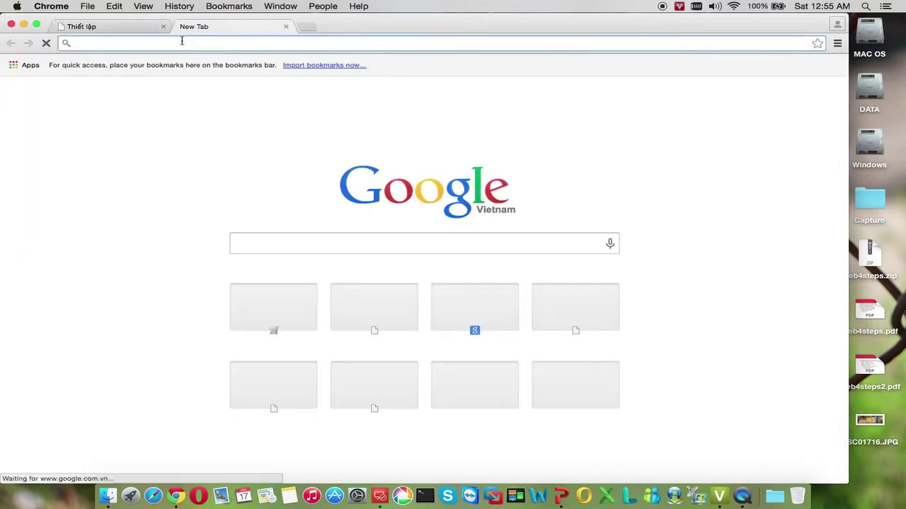
text(web)
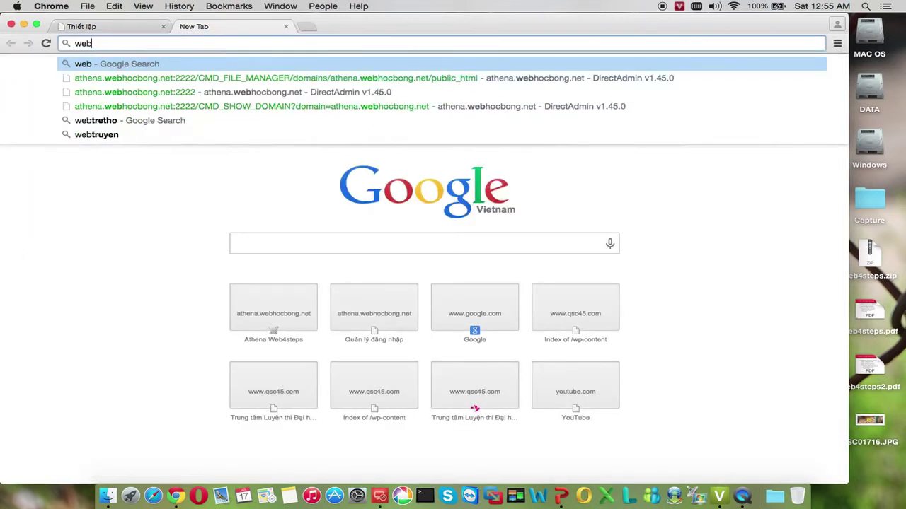
key(BackSpace)
key(BackSpace)
key(BackSpace)
text(athena.)
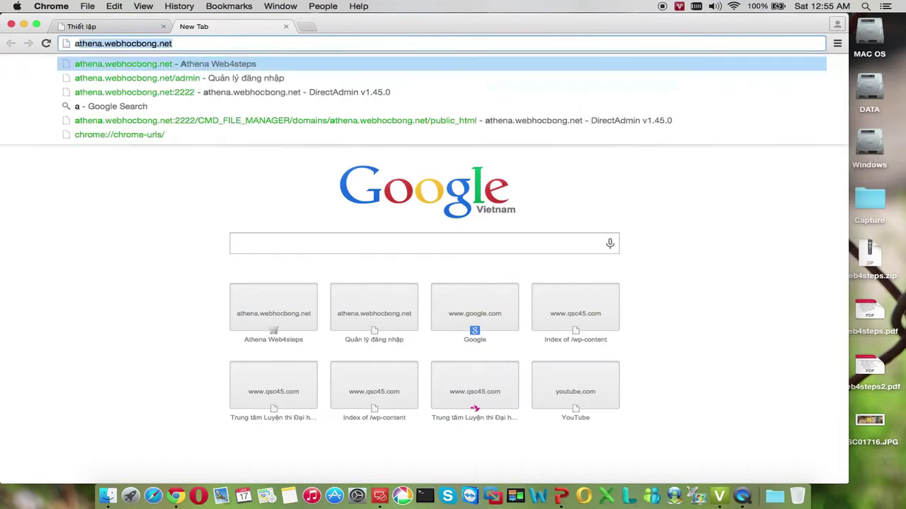
key(Return)
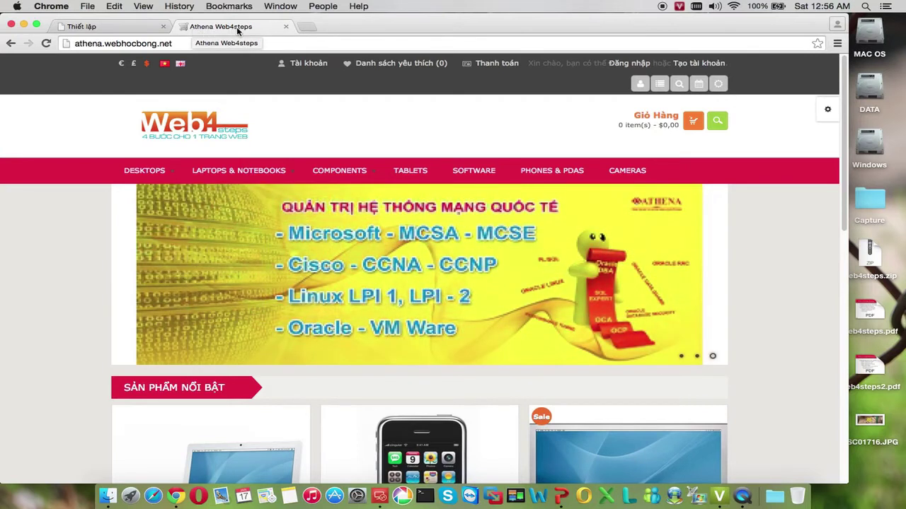
Retitle the store Shop Hoa Tươi and delete the old keyword description
click(88, 26)
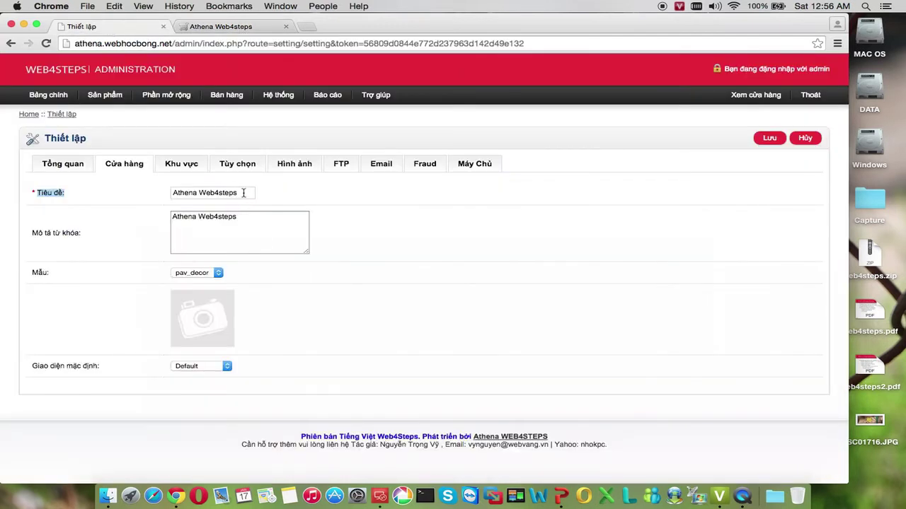
drag(244, 193, 174, 195)
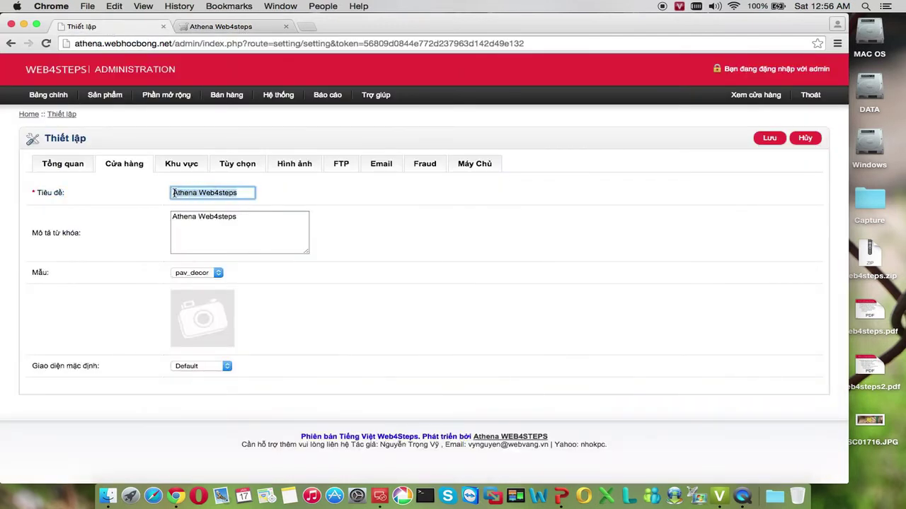
text(Shop Họa Tươi)
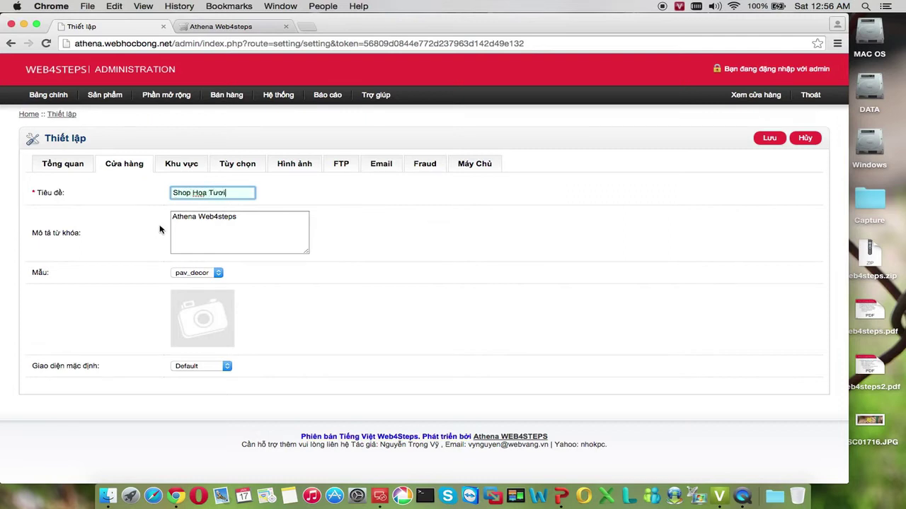
drag(174, 217, 246, 217)
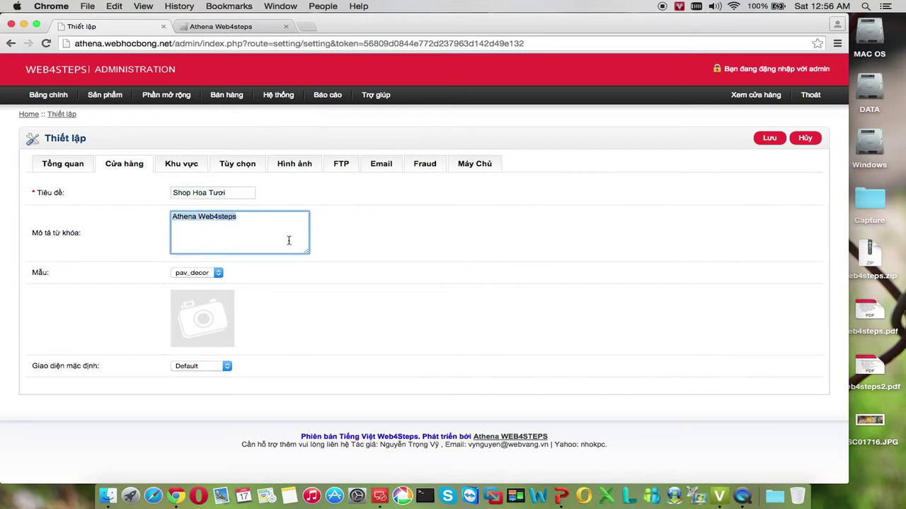
key(BackSpace)
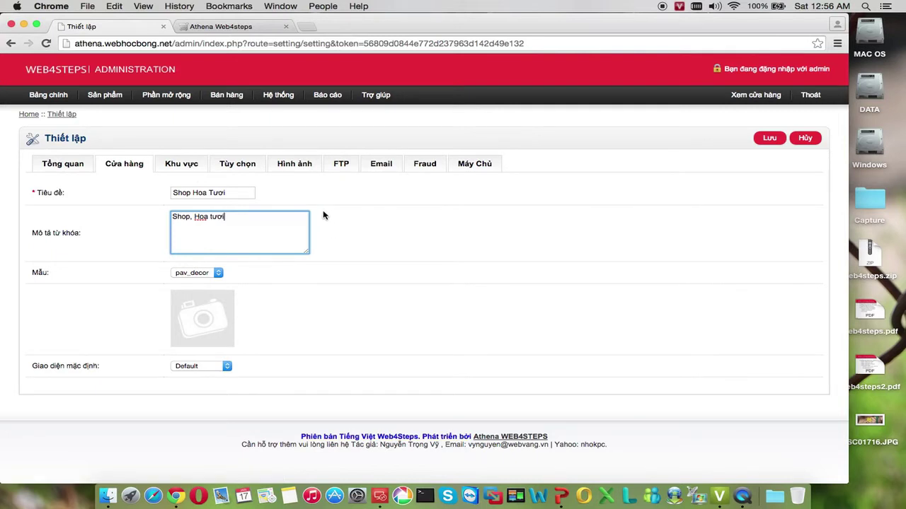
Keep Viet Nam, vietnamese and the existing currency on Khu vực, then open Tùy chọn
click(187, 167)
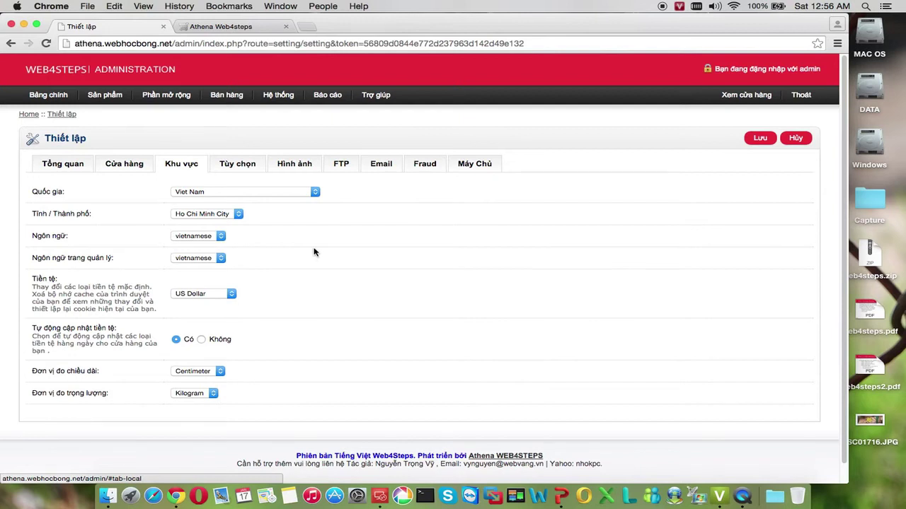
click(314, 192)
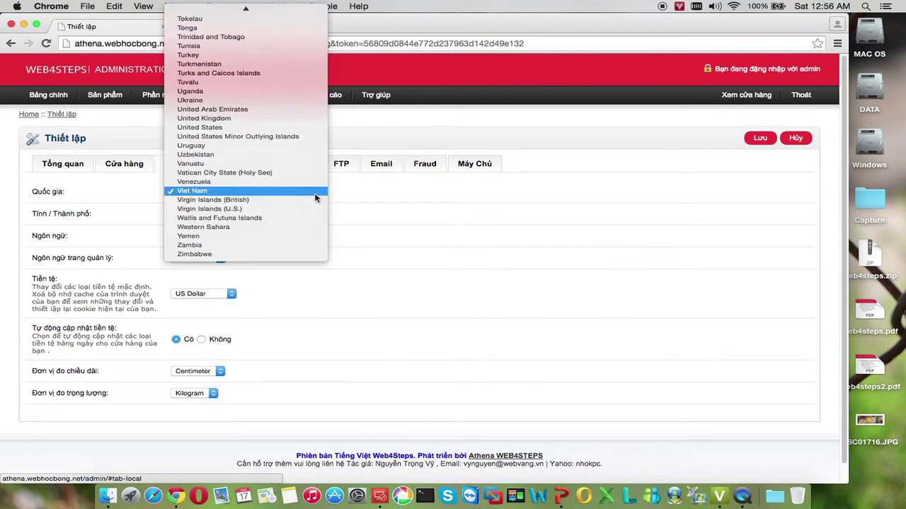
click(316, 196)
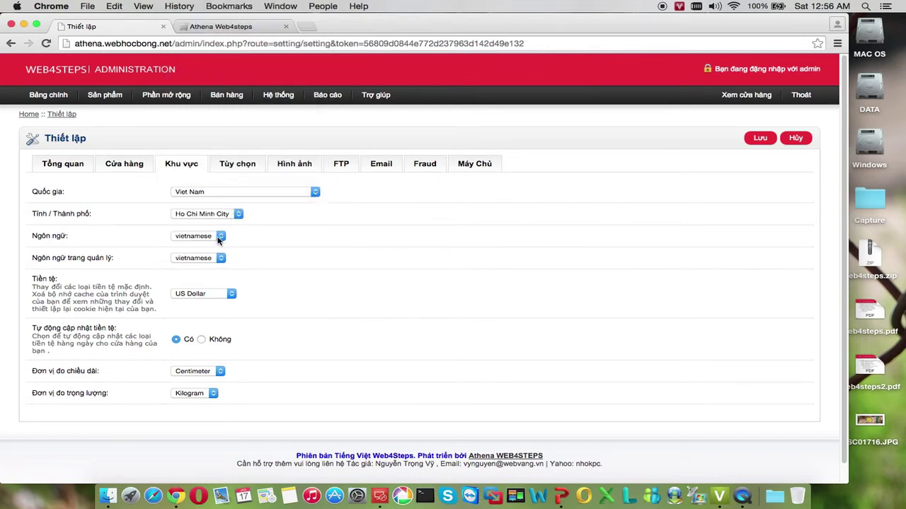
click(222, 238)
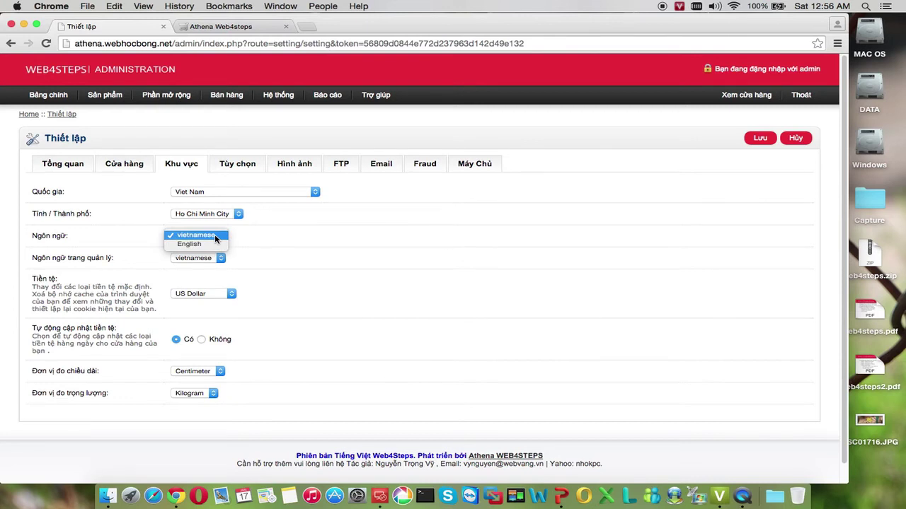
click(215, 234)
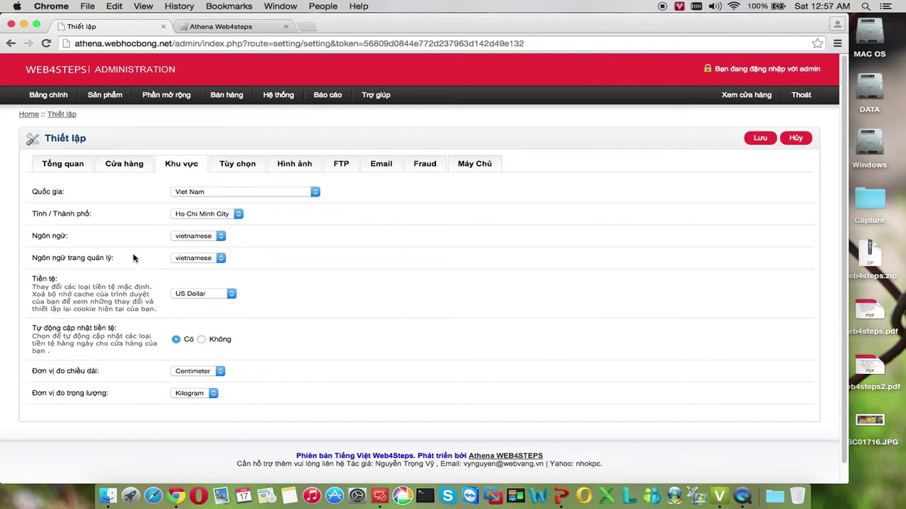
scroll(260, 260, down, 1)
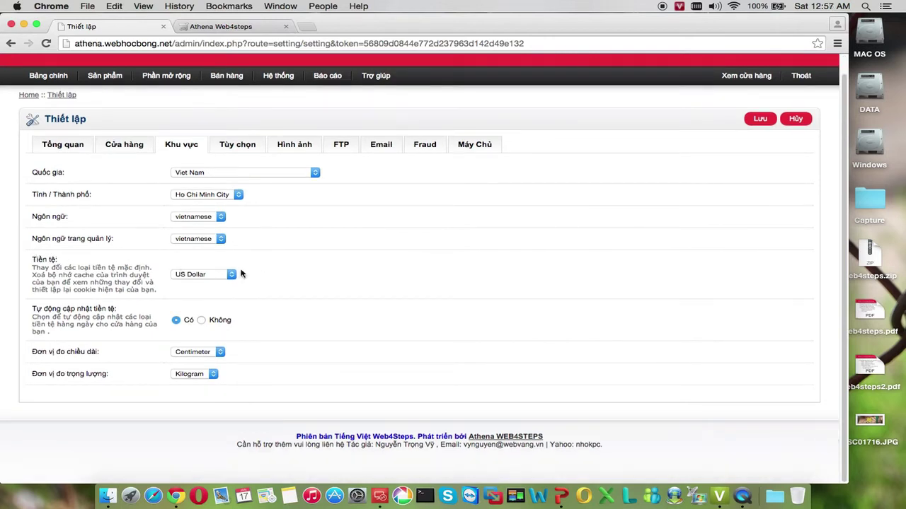
click(235, 275)
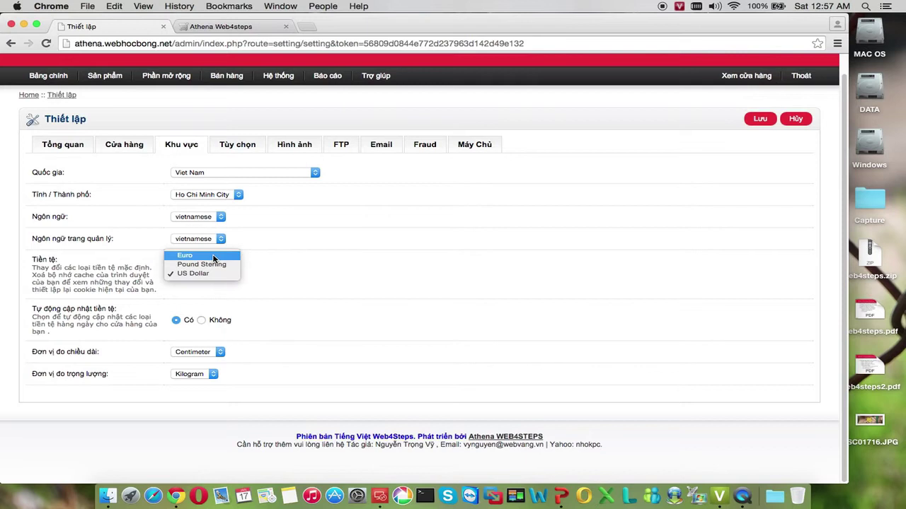
click(298, 293)
click(240, 150)
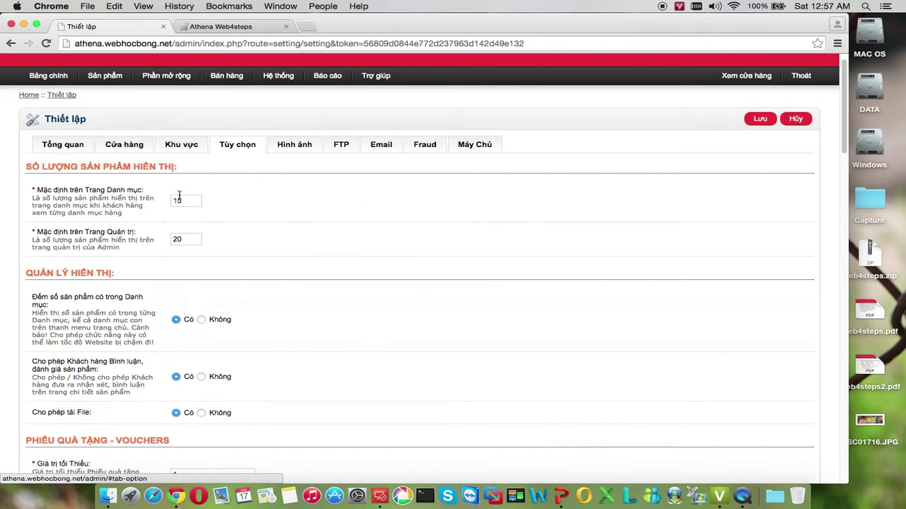
scroll(205, 211, down, 1)
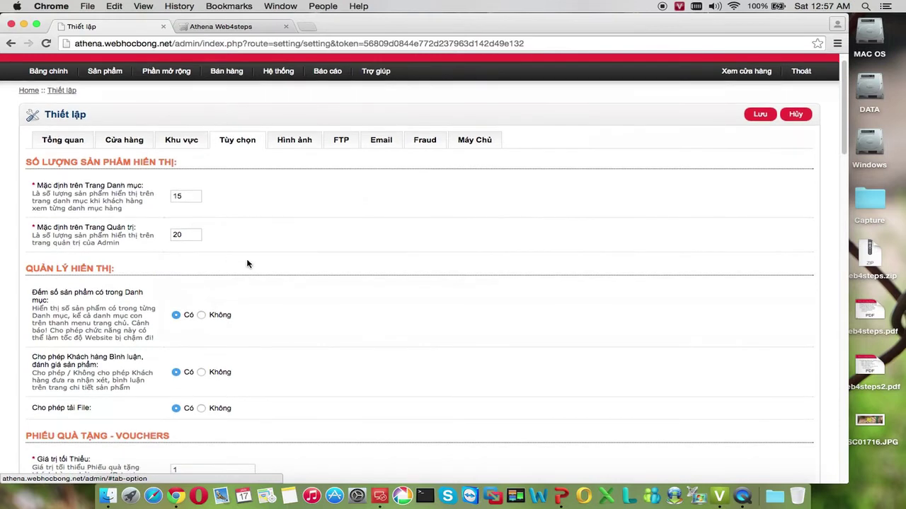
Scroll through the display, voucher and tax options, then switch to the Hình ảnh tab
scroll(235, 257, down, 3)
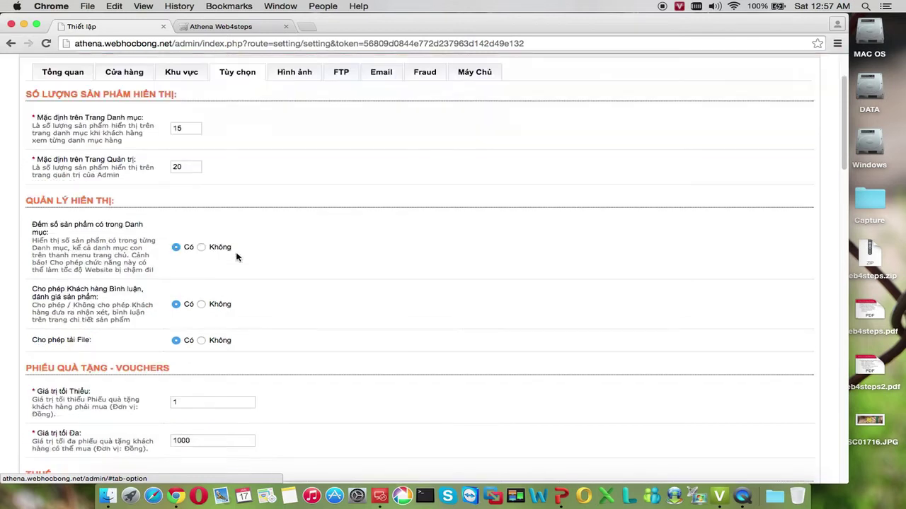
scroll(237, 256, down, 10)
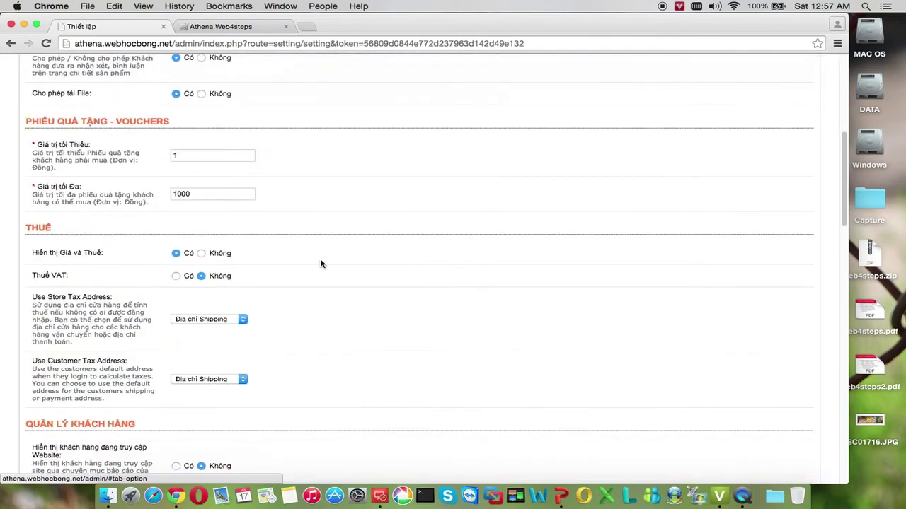
scroll(319, 262, down, 2)
scroll(319, 266, up, 5)
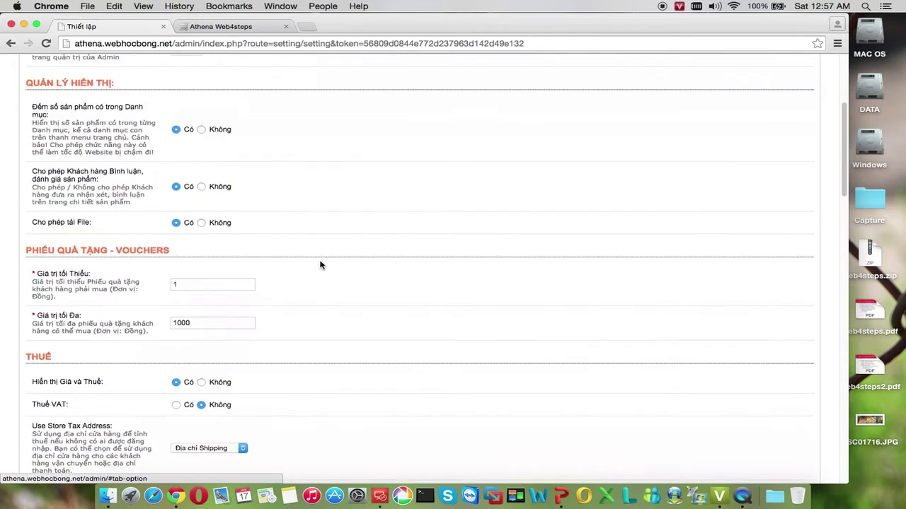
scroll(320, 265, up, 5)
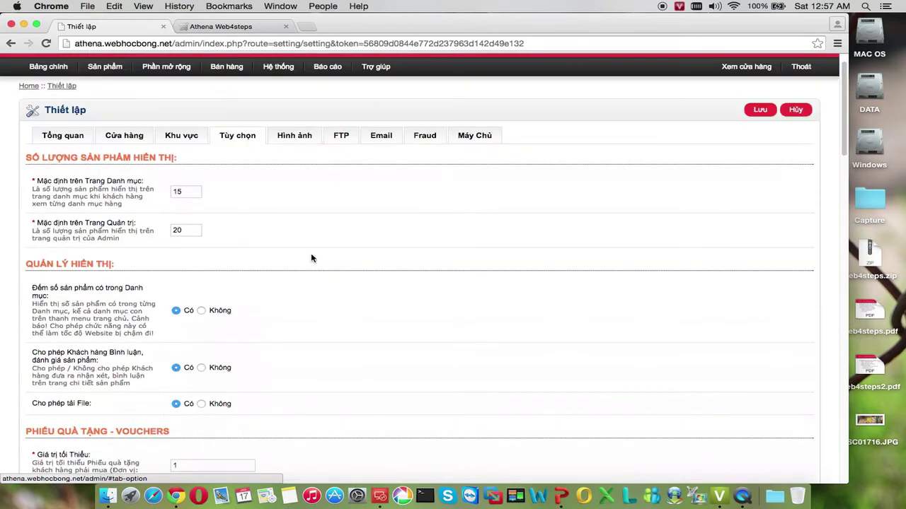
click(303, 140)
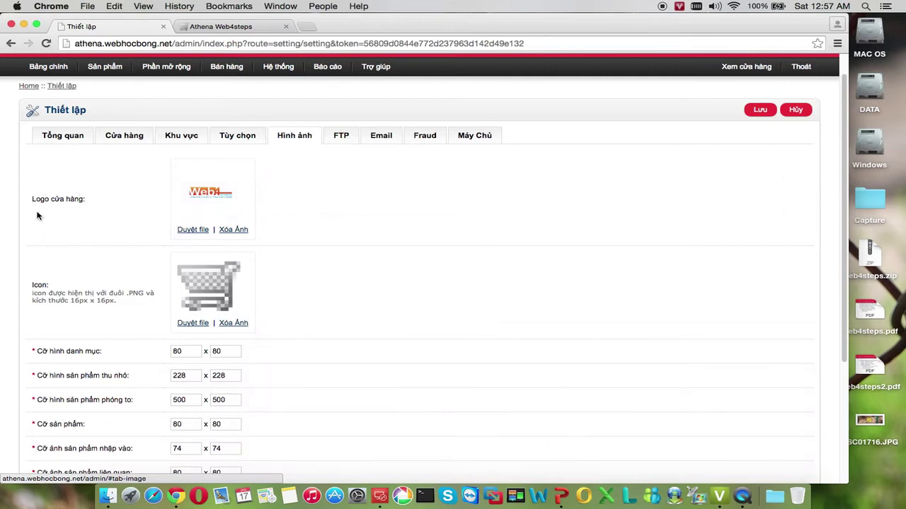
Set the pink banner as logo, then delete it, leaving the empty placeholder image
click(187, 231)
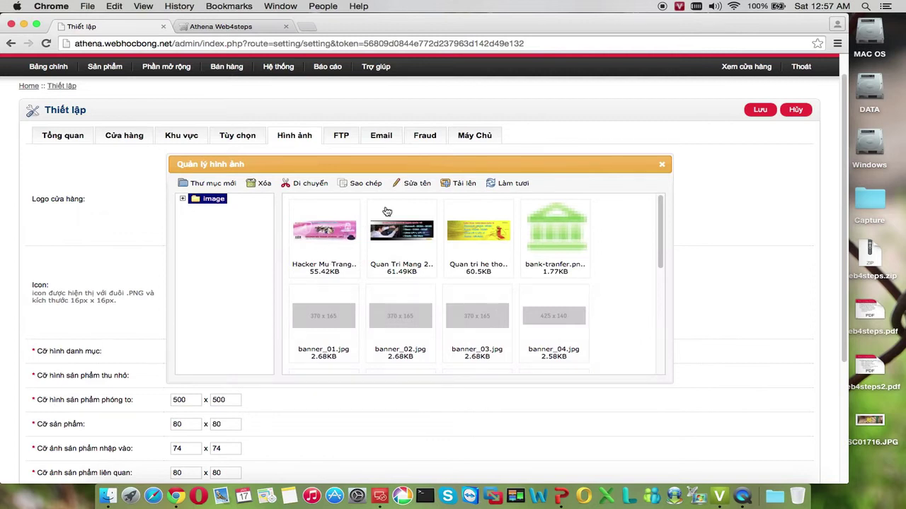
click(336, 241)
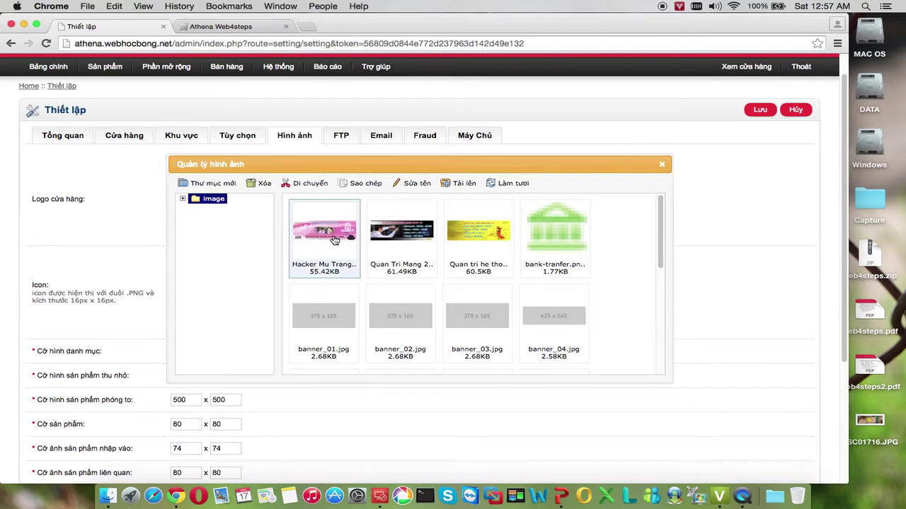
double_click(337, 241)
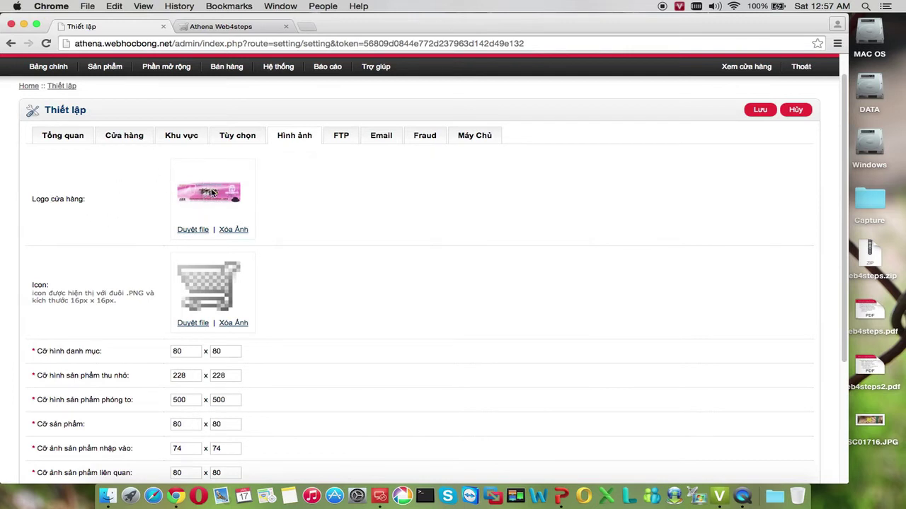
click(237, 232)
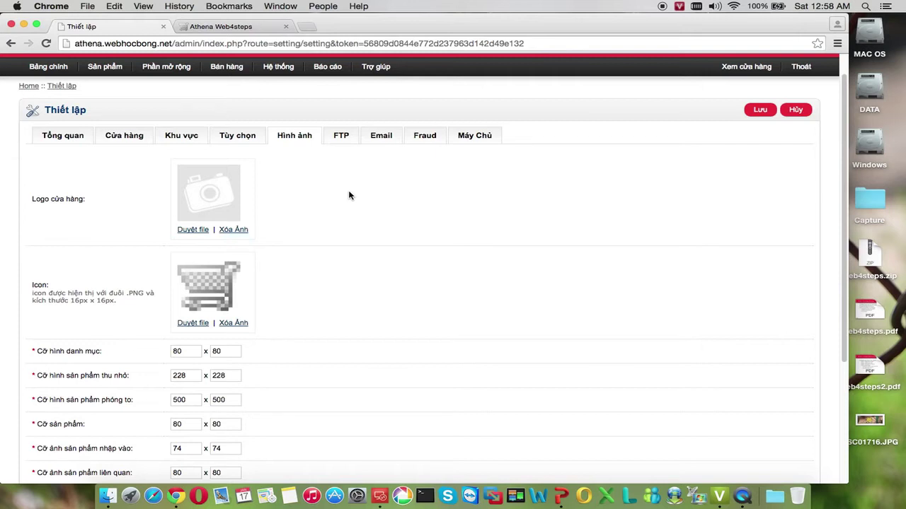
scroll(351, 195, down, 1)
scroll(351, 196, down, 4)
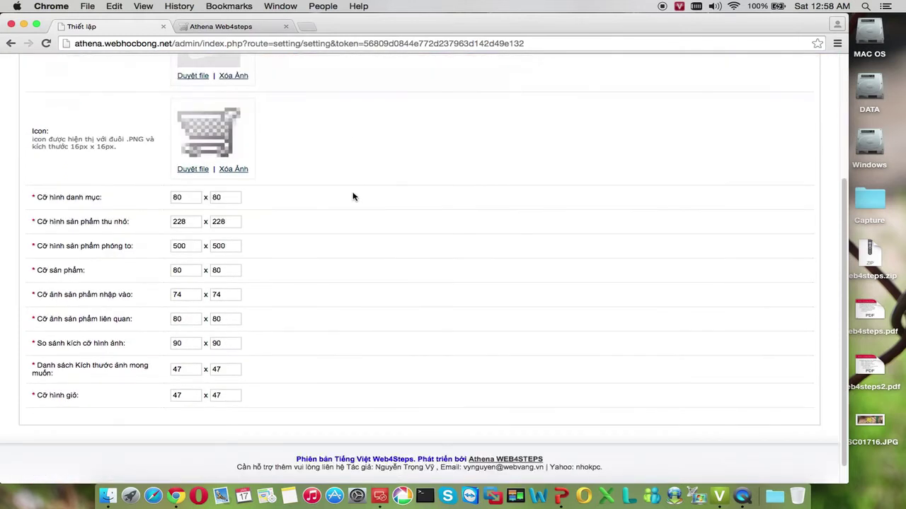
scroll(353, 198, up, 4)
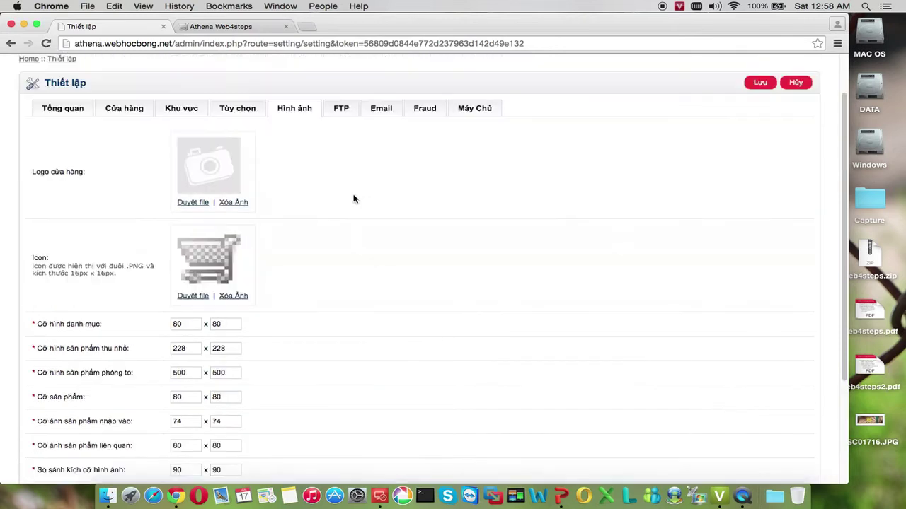
scroll(353, 199, up, 2)
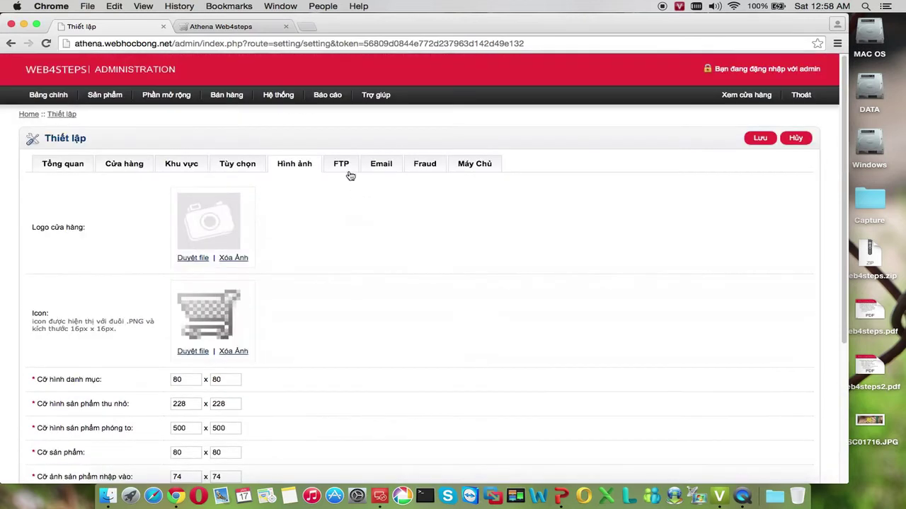
Glance through the FTP, email, fraud and server tabs, then save the store settings
click(344, 167)
click(381, 170)
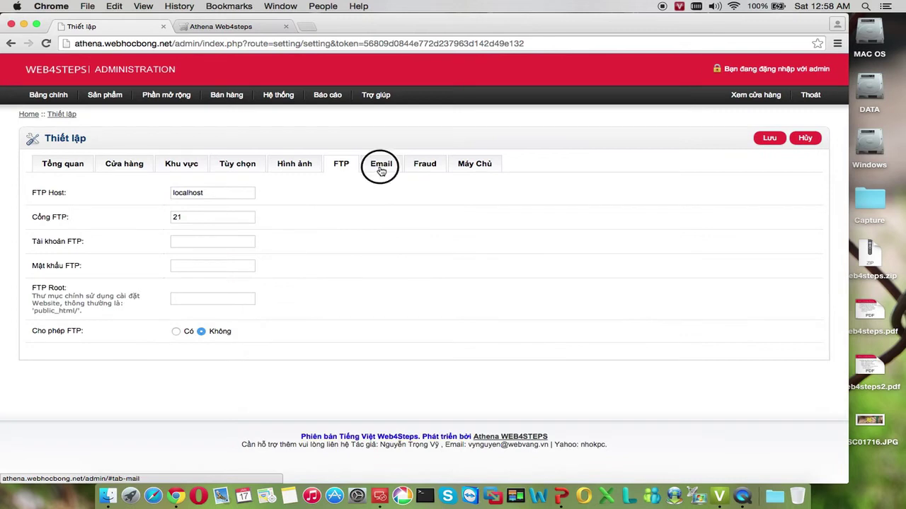
click(426, 170)
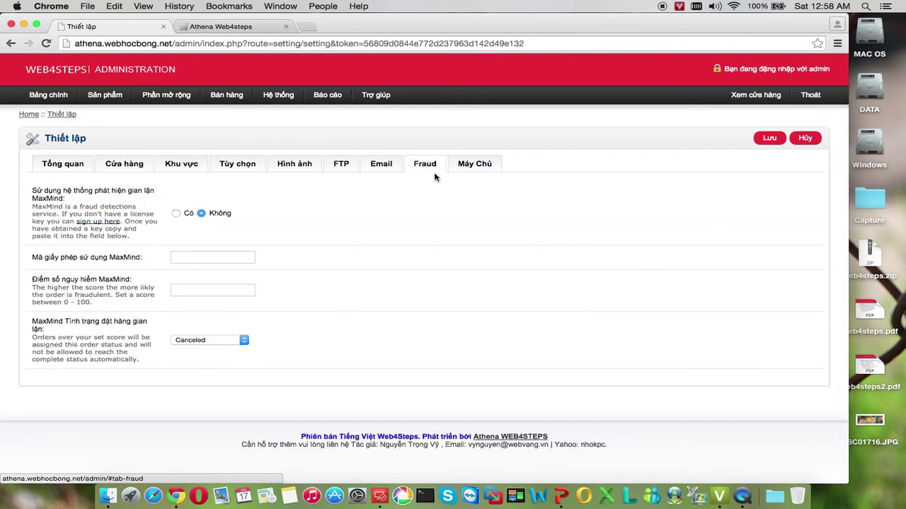
click(473, 170)
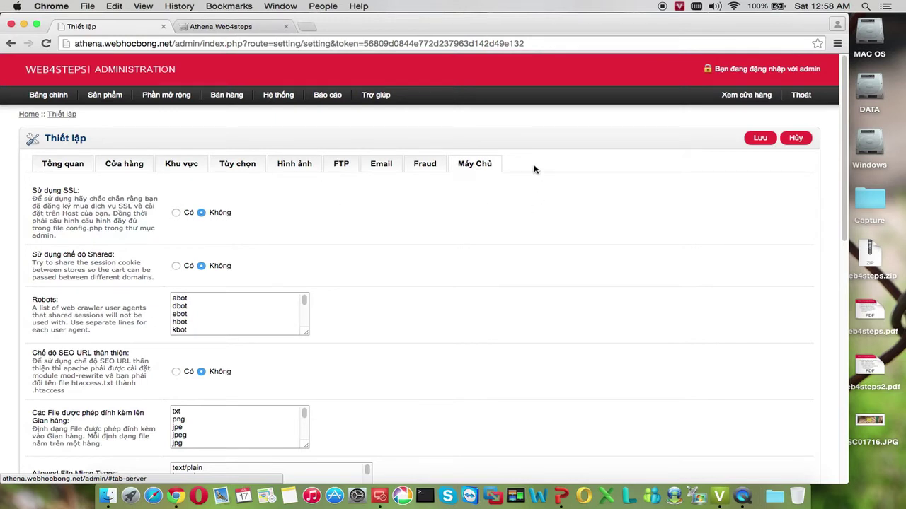
click(758, 141)
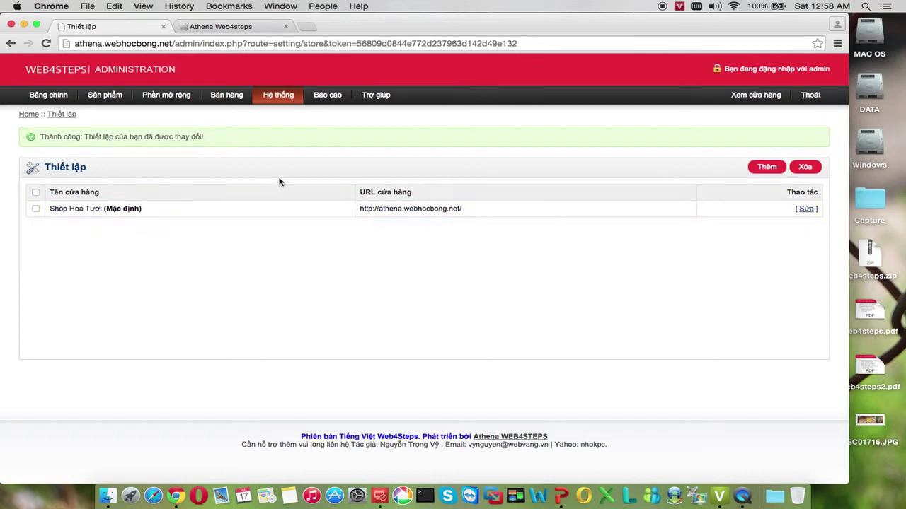
Reload the storefront to confirm the Shop Hoa Tươi title and missing logo
click(272, 27)
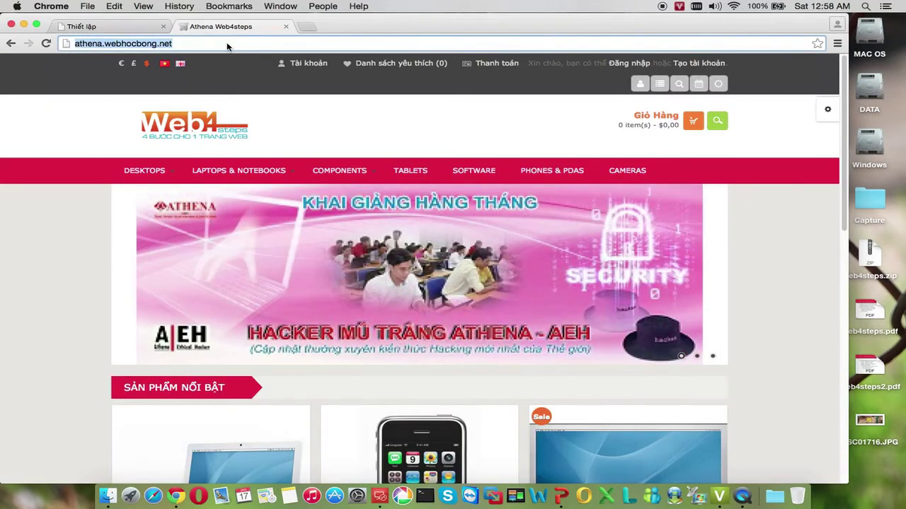
key(Return)
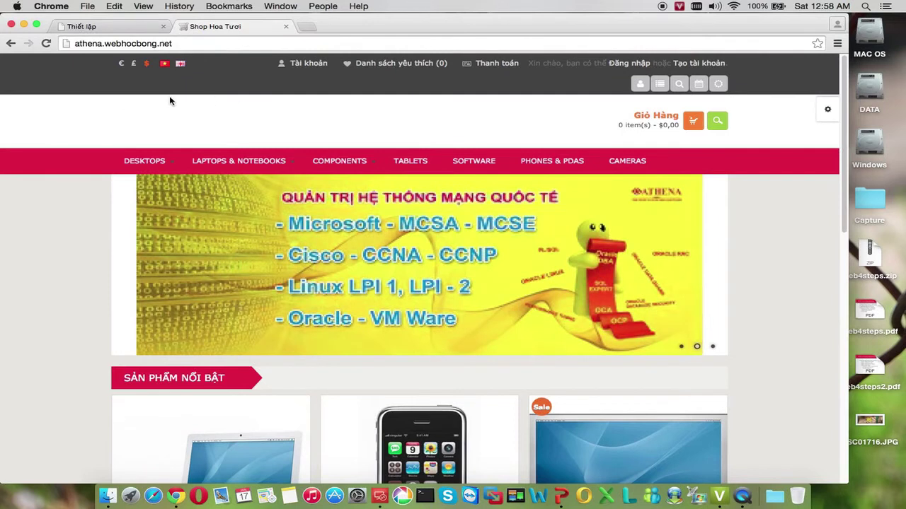
scroll(318, 116, down, 10)
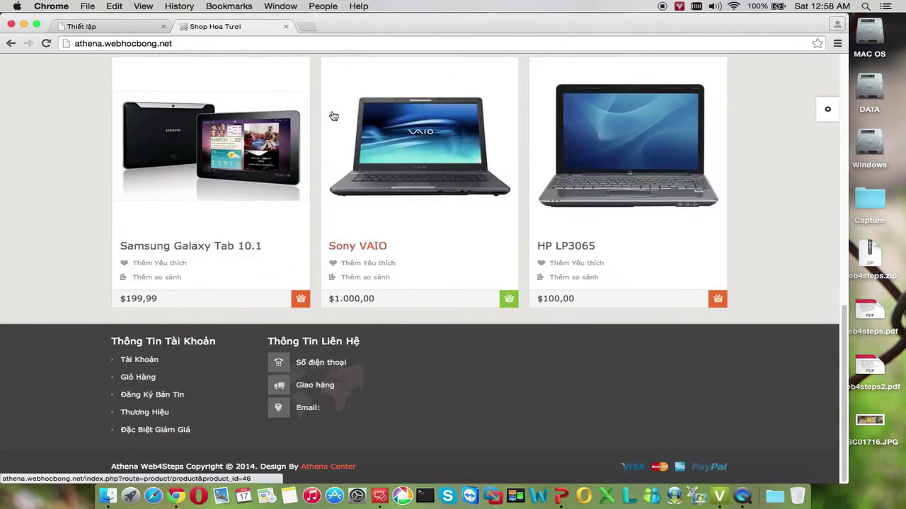
click(81, 26)
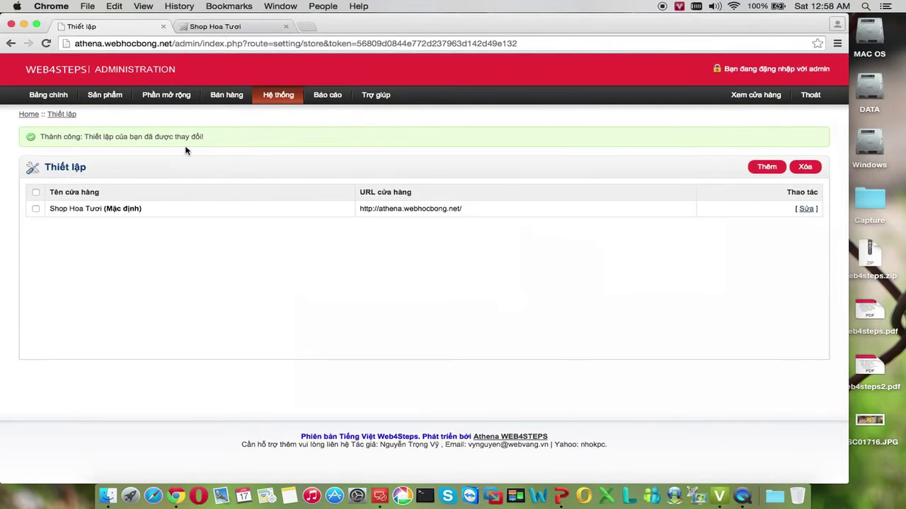
click(212, 27)
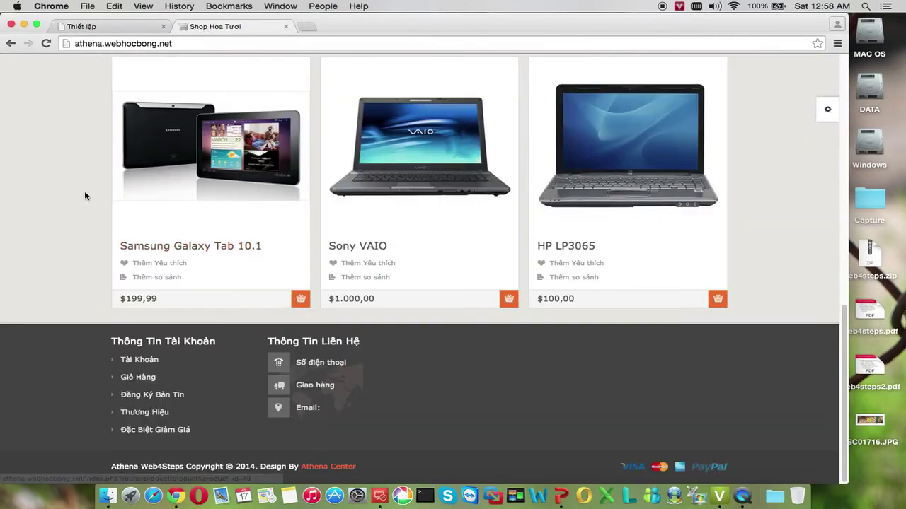
scroll(84, 196, up, 15)
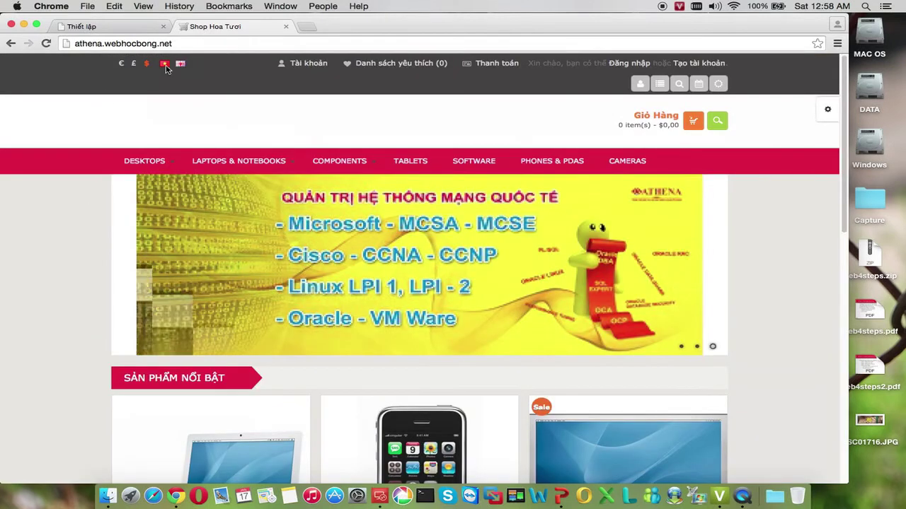
Switch the storefront's language to English
click(181, 65)
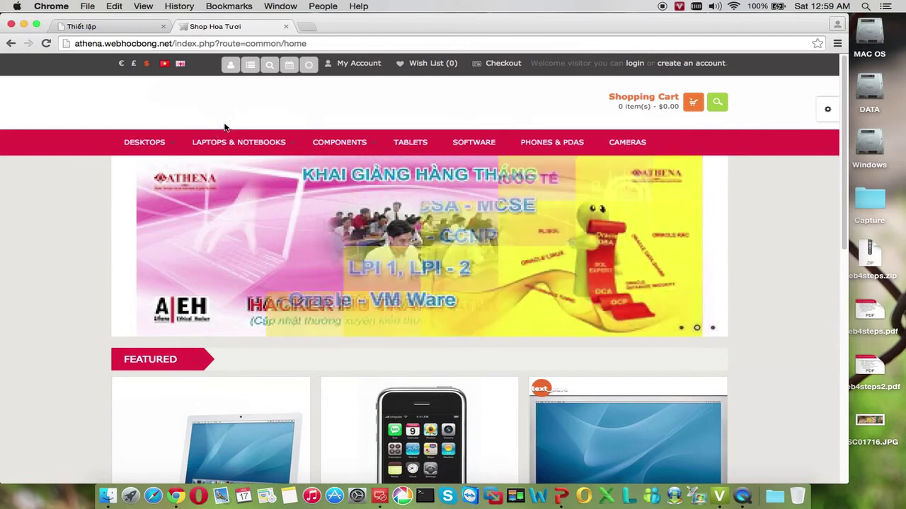
scroll(224, 127, down, 2)
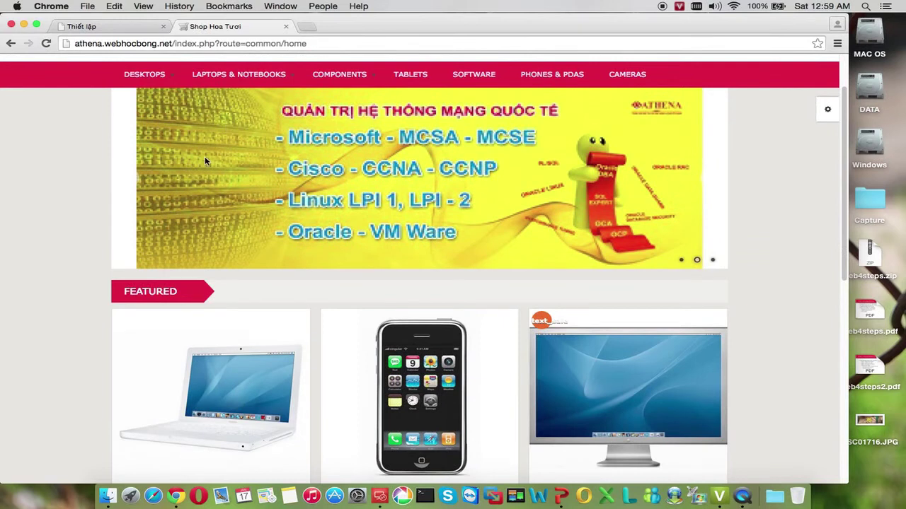
scroll(206, 161, up, 2)
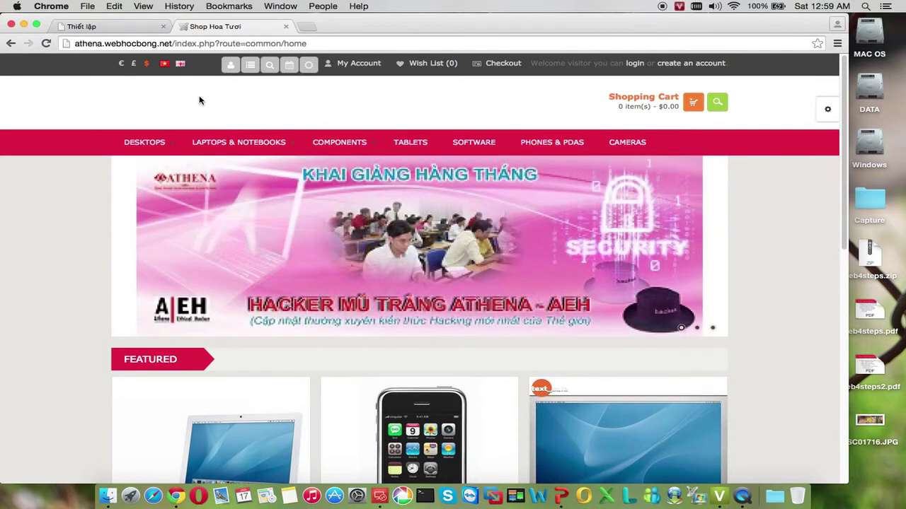
Open the shop's Ngôn ngữ language list under Hệ thống > Địa phương
click(128, 32)
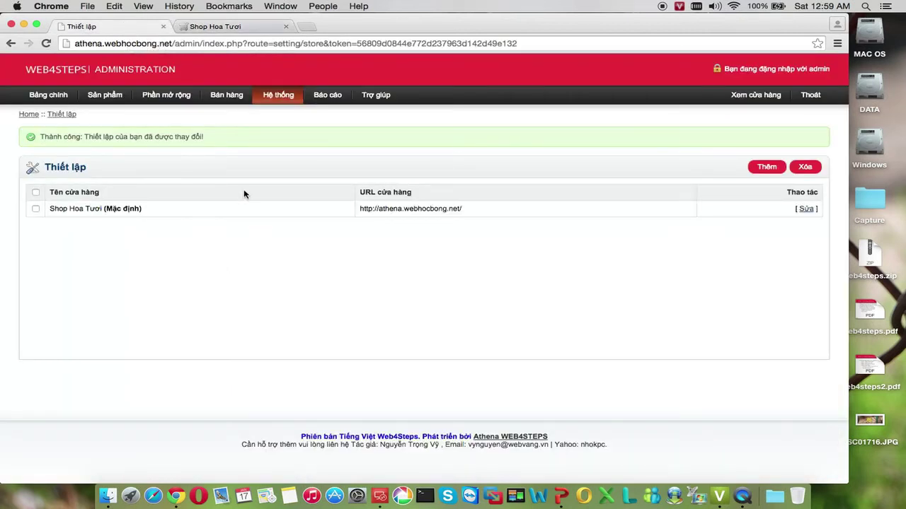
mouse_move(280, 104)
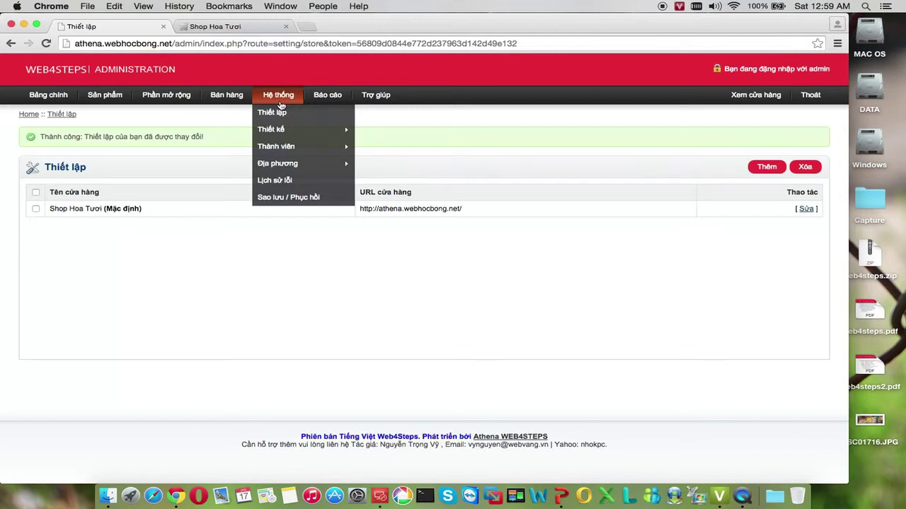
mouse_move(305, 165)
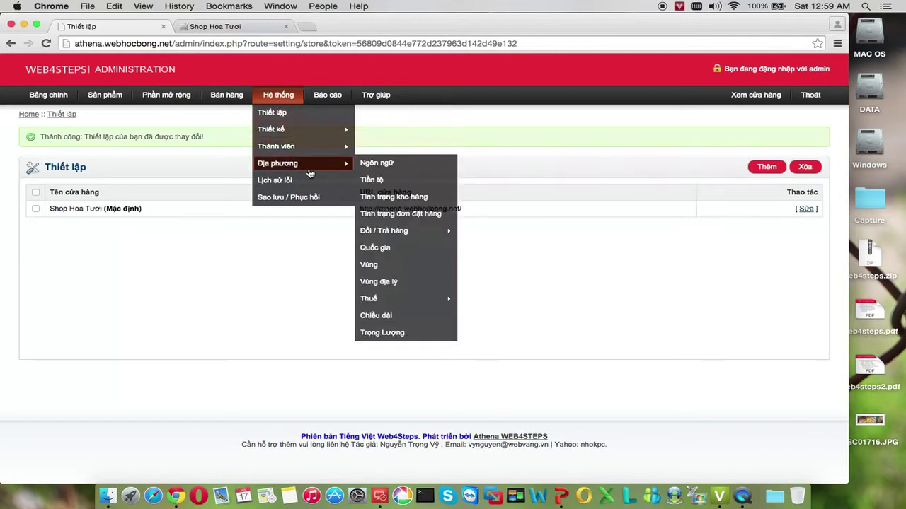
click(386, 164)
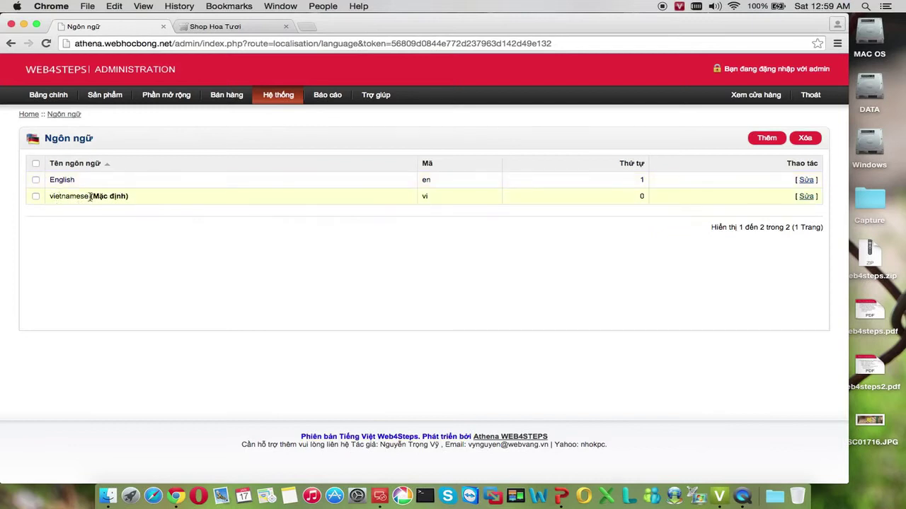
Delete the English language, leaving vietnamese as the only, default language
drag(89, 196, 130, 196)
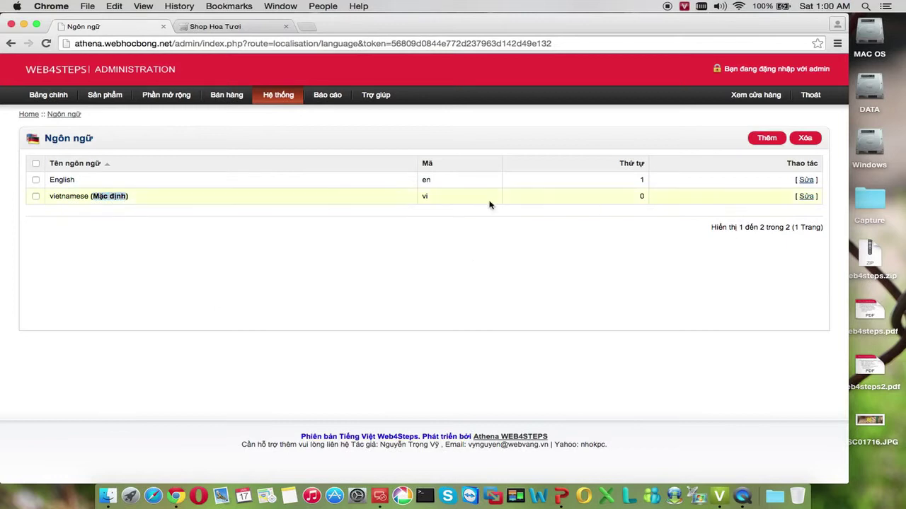
click(35, 181)
click(804, 138)
click(545, 179)
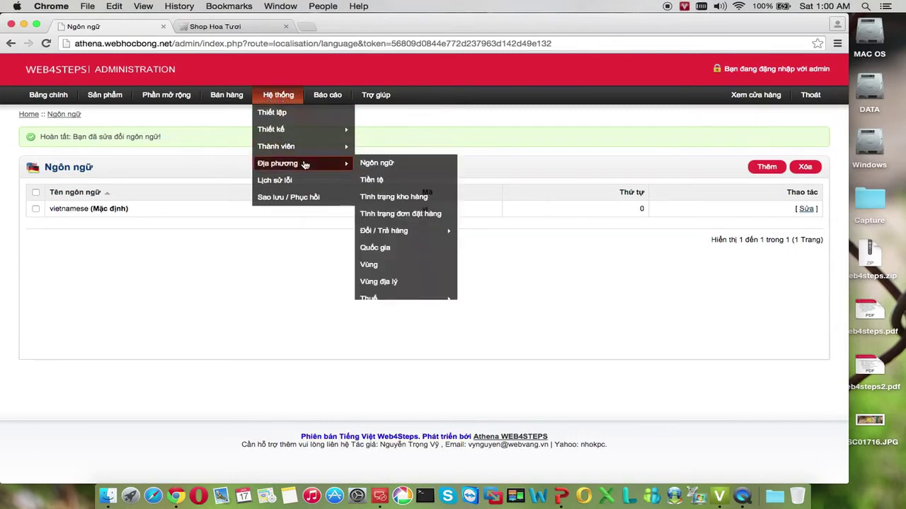
Open the Tiền tệ currency list and start a new currency entry
click(383, 182)
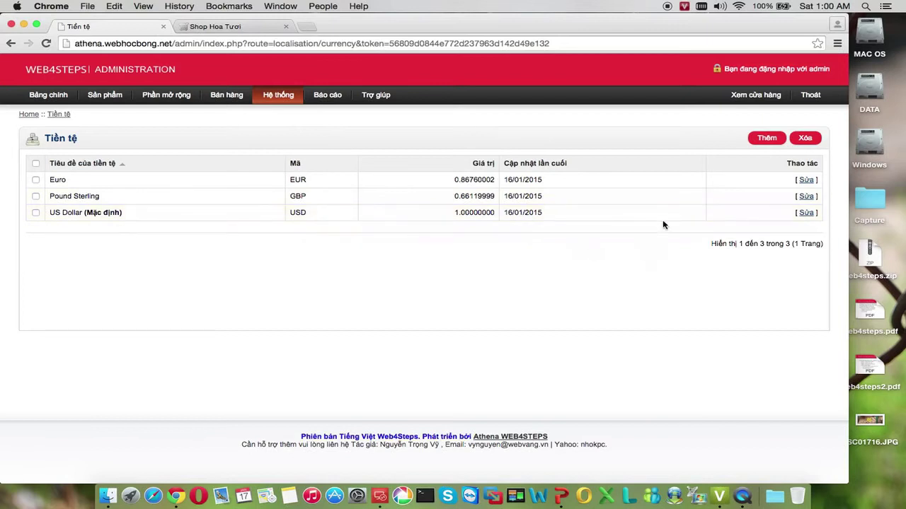
click(767, 140)
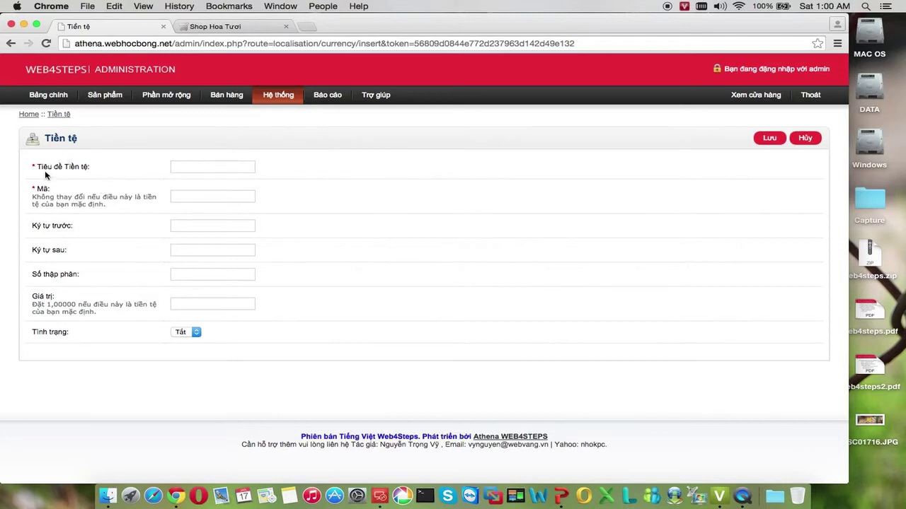
Enter VND as the currency title and code, with đ as the symbol after amounts
click(183, 166)
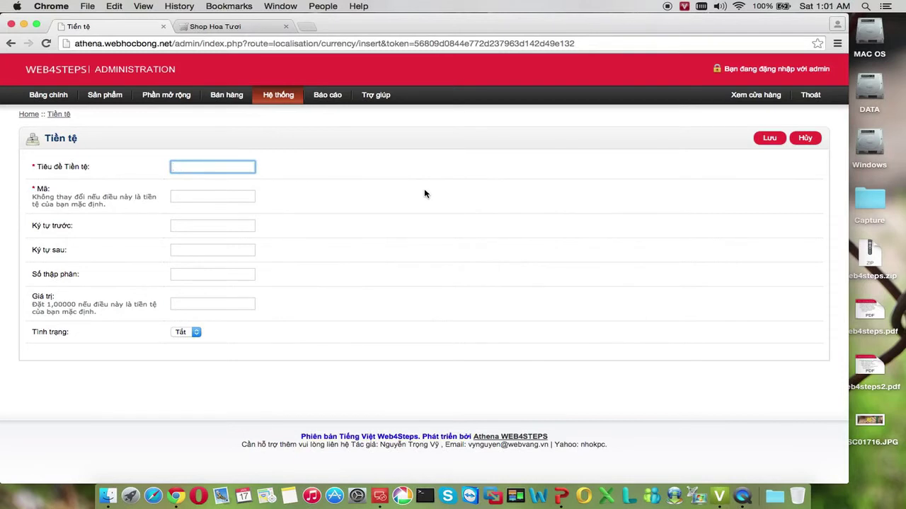
text(VND)
key(Tab)
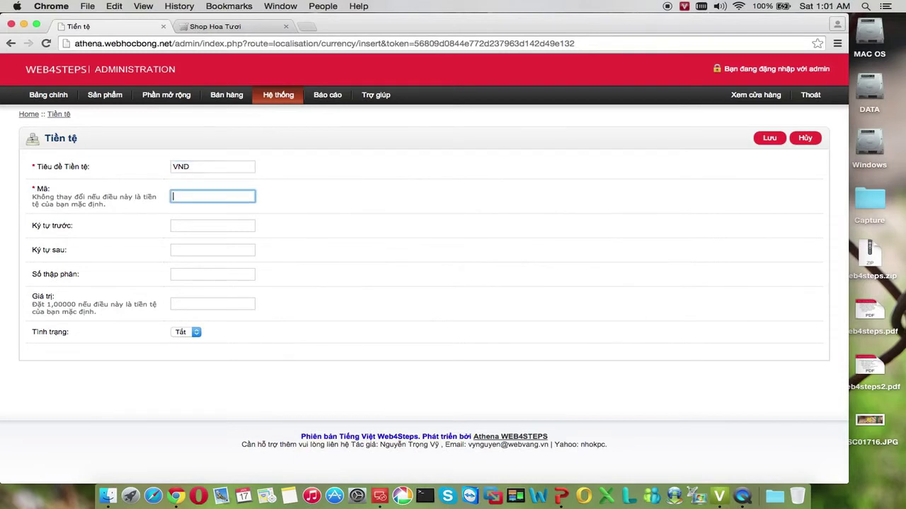
text(VND)
key(Tab)
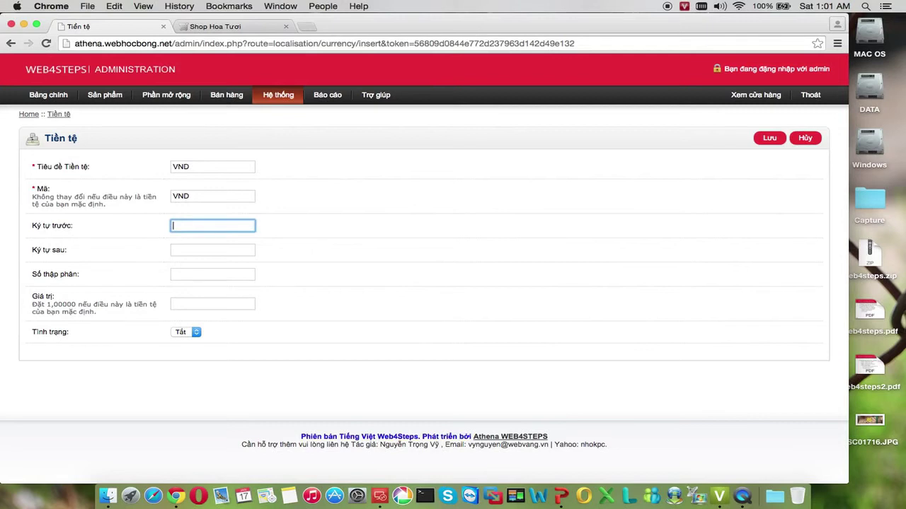
click(212, 250)
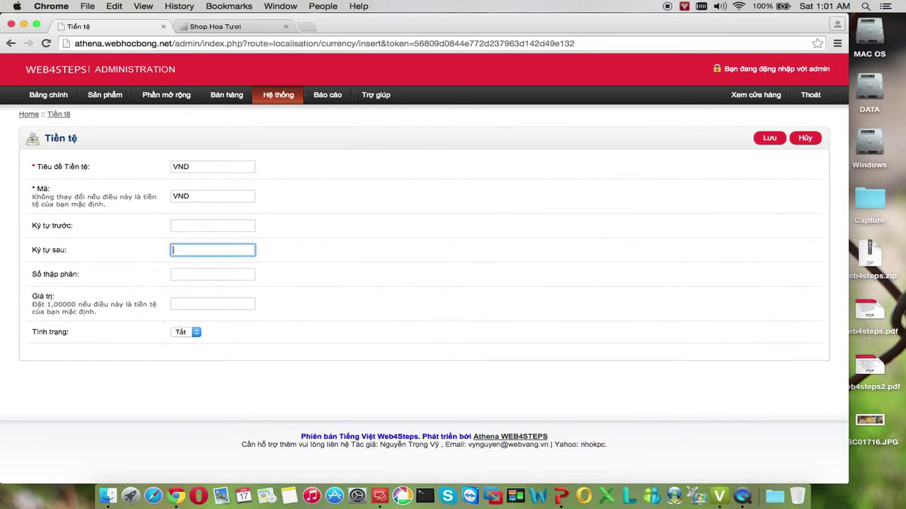
text(đong)
key(BackSpace)
key(BackSpace)
key(BackSpace)
Set the decimal separator '.', value 1,00, status Bật, and save the VND currency
click(212, 274)
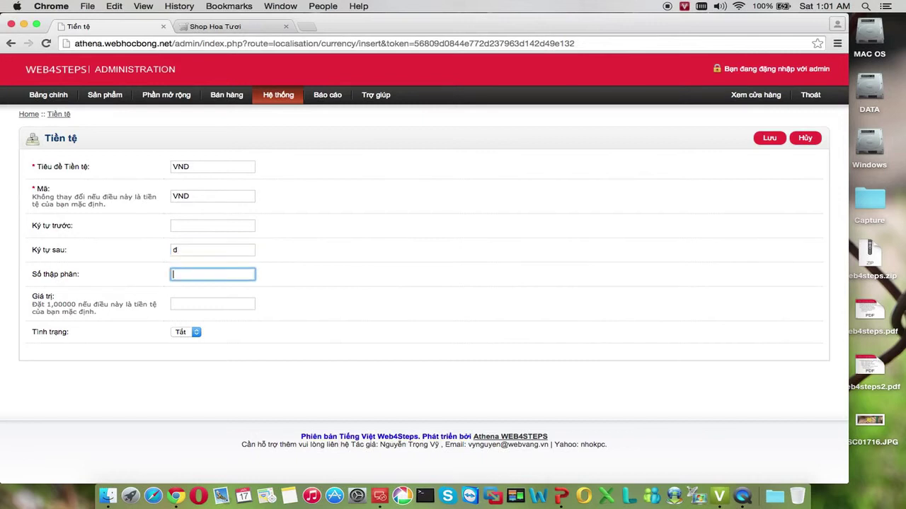
text(.)
click(213, 303)
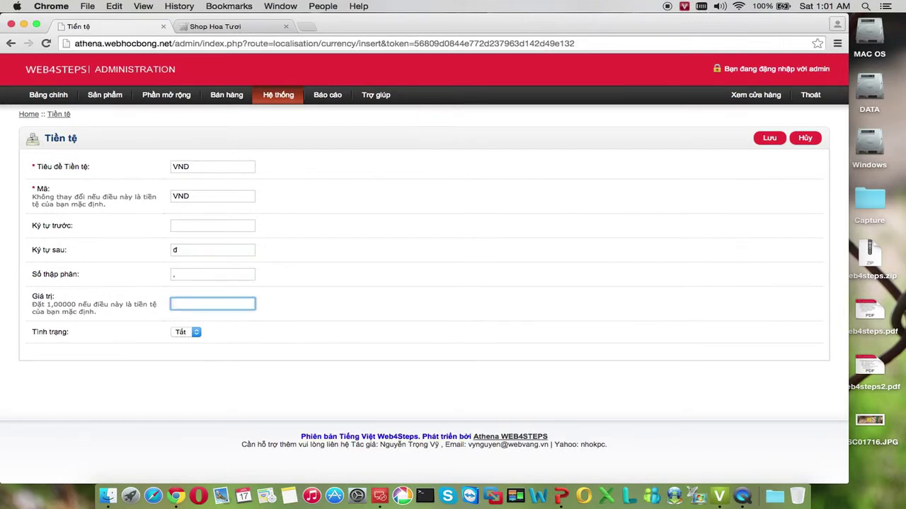
text(1,00)
click(194, 333)
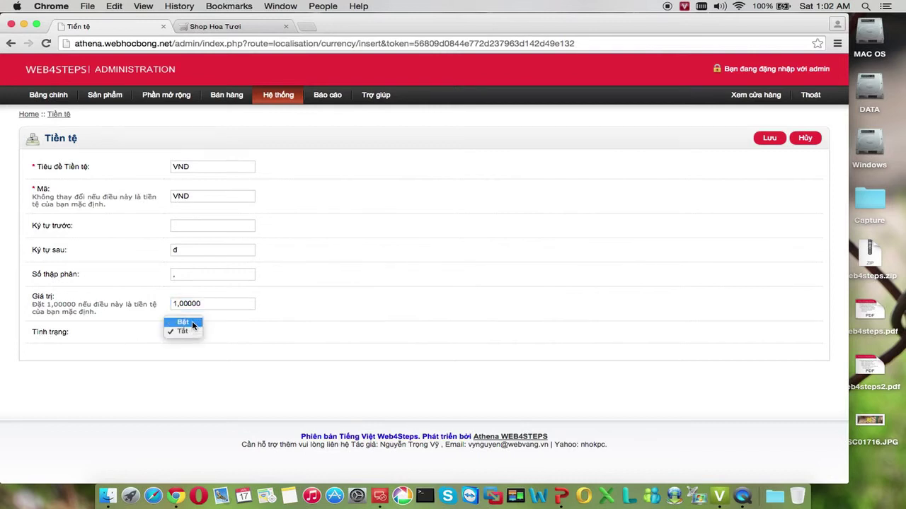
click(193, 324)
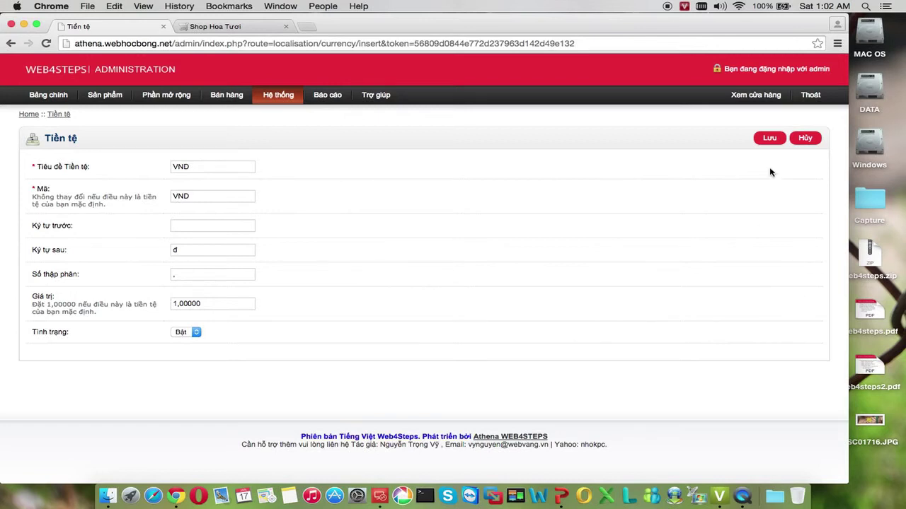
click(770, 138)
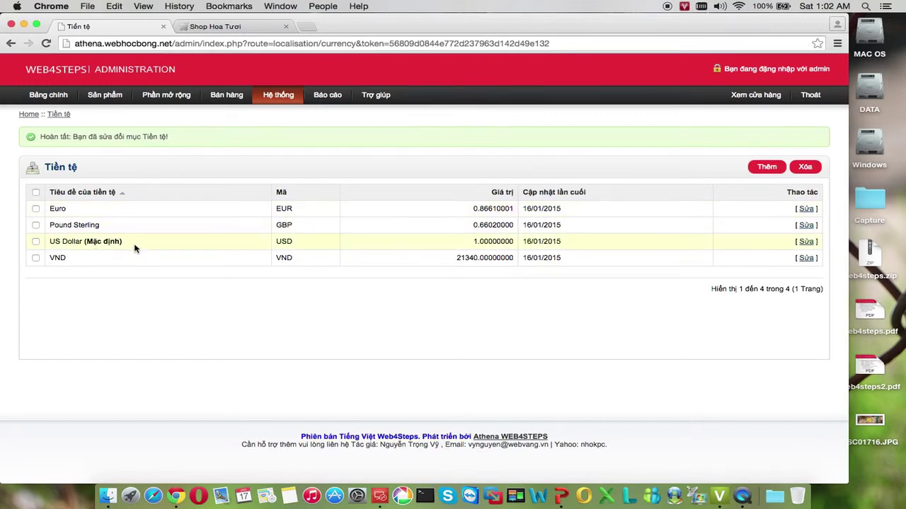
mouse_move(277, 104)
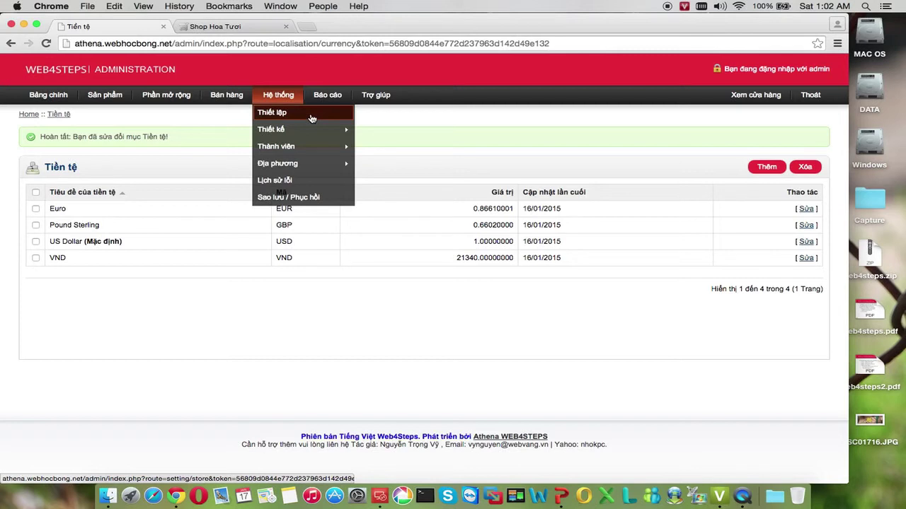
In the Shop Hoa Tươi store's Khu vực settings, set Tiền tệ to VND and save
click(312, 118)
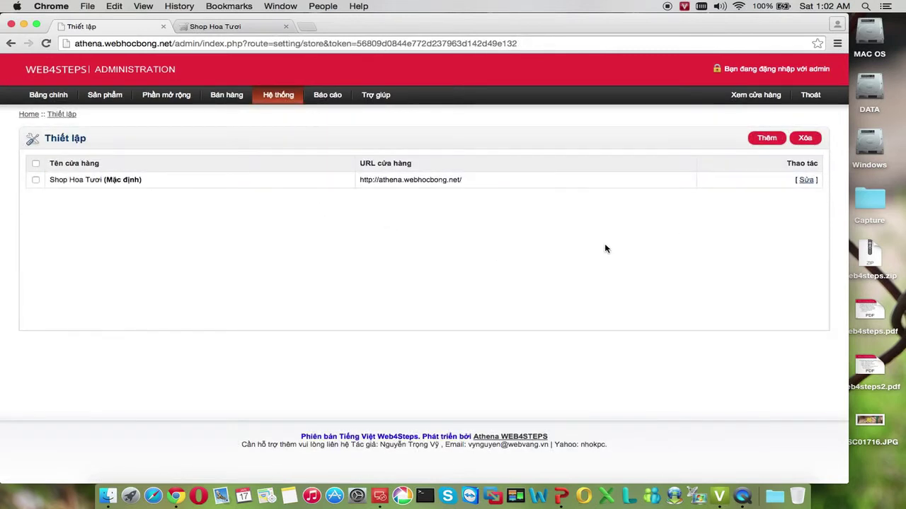
click(806, 179)
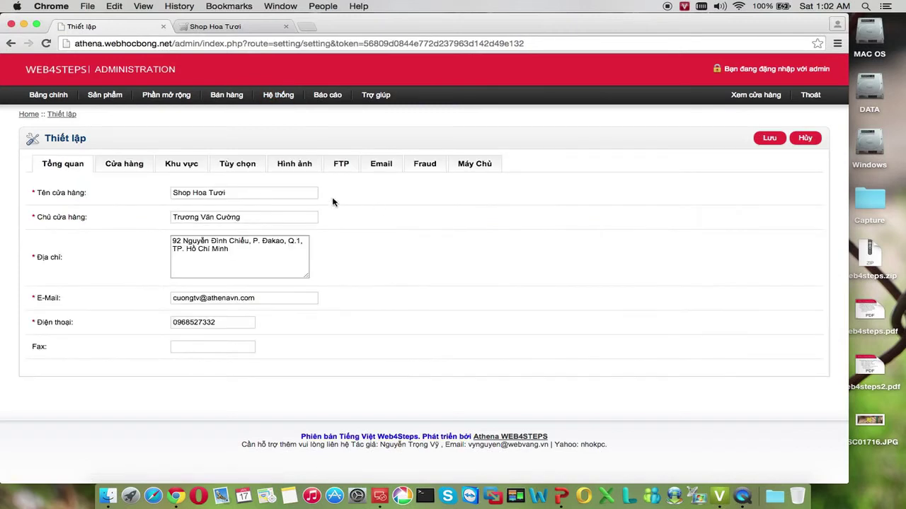
click(191, 170)
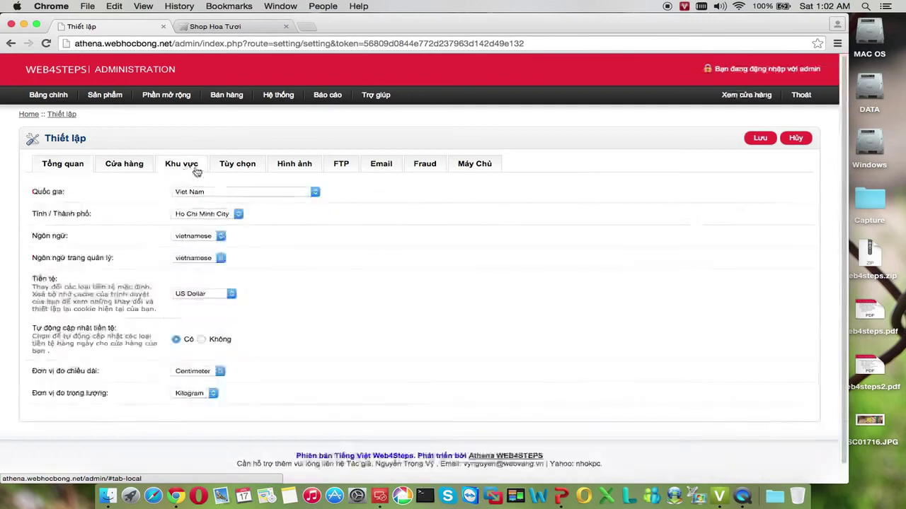
scroll(269, 230, down, 1)
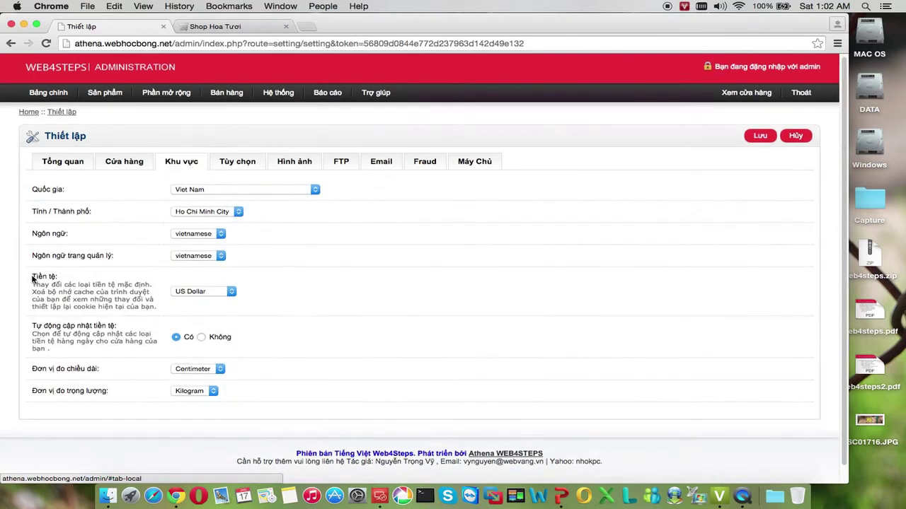
click(232, 293)
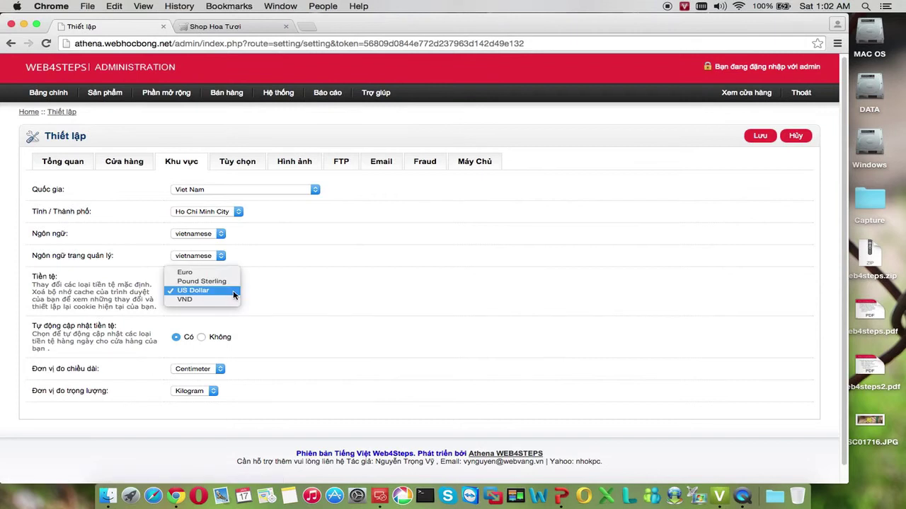
click(233, 300)
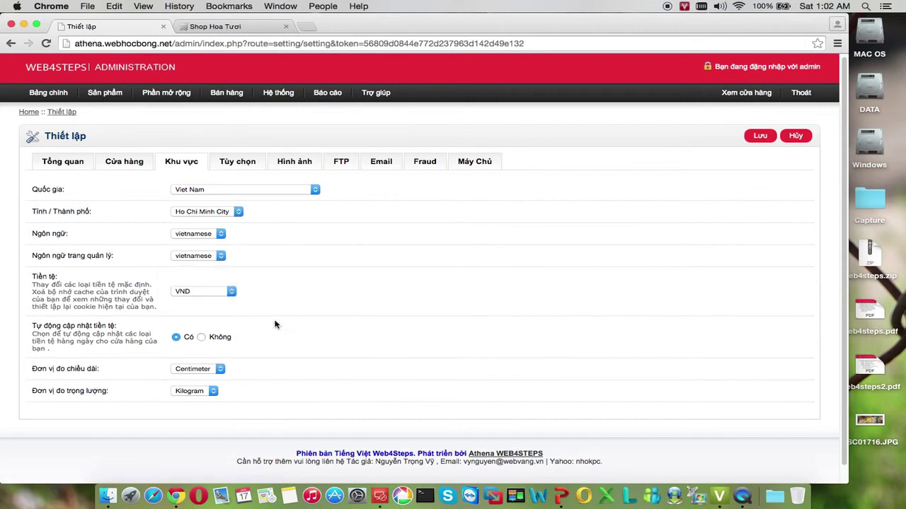
click(758, 138)
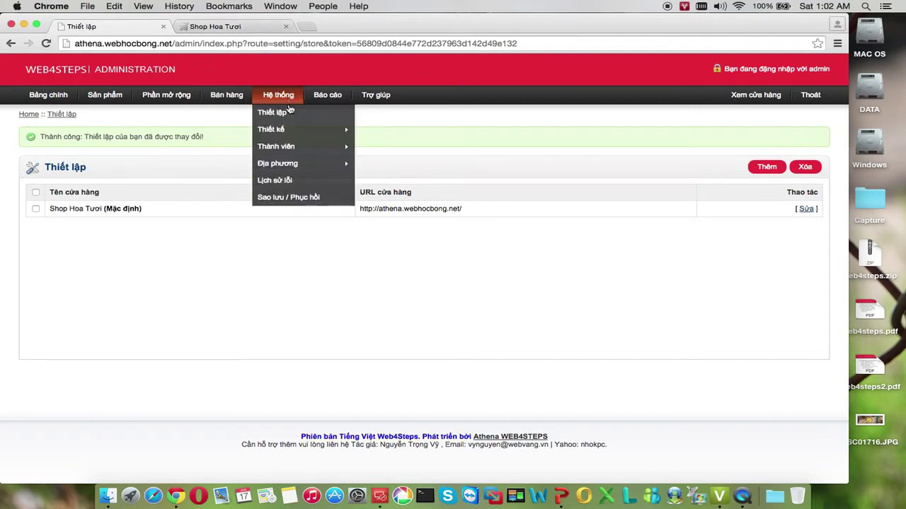
Return to the Tiền tệ list and highlight VND, now marked Mặc định with value 21340
mouse_move(289, 131)
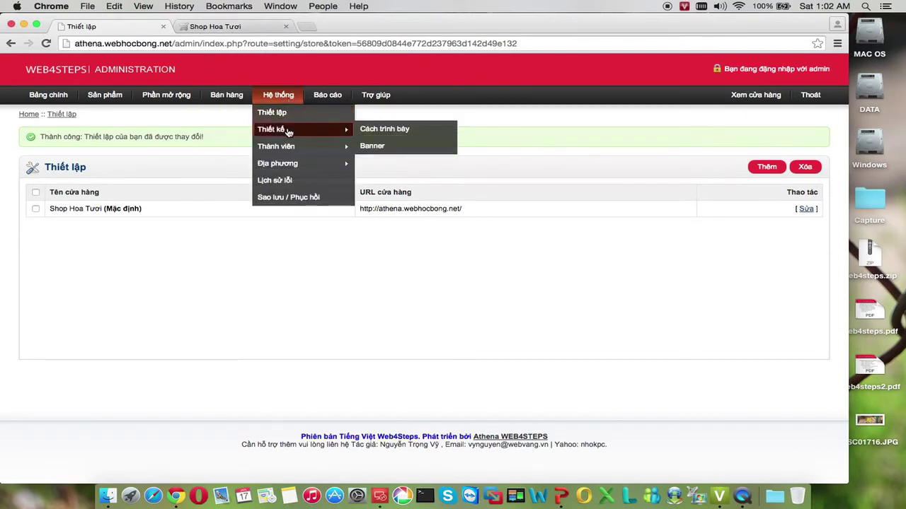
mouse_move(291, 164)
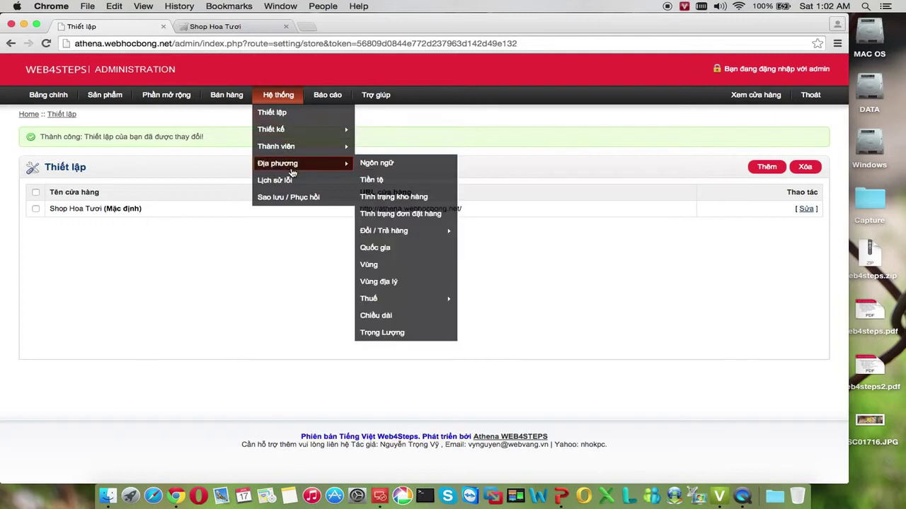
click(373, 180)
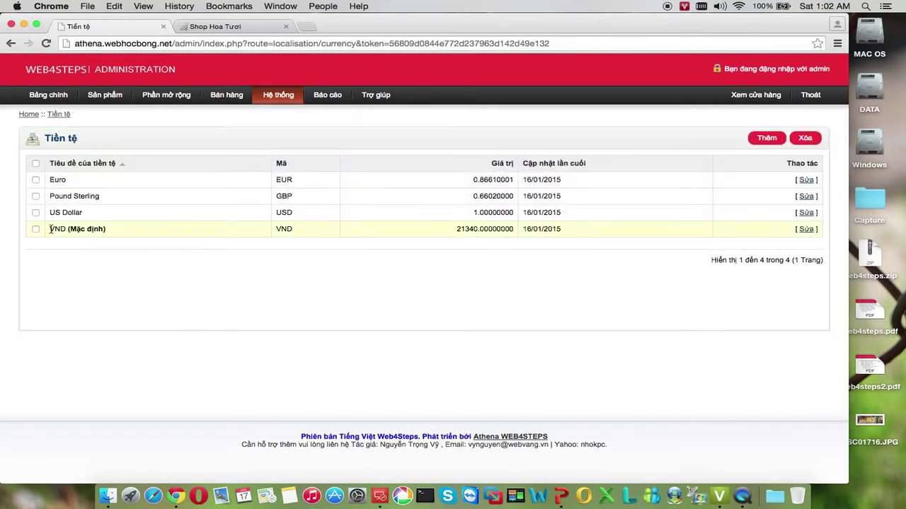
drag(50, 228, 106, 229)
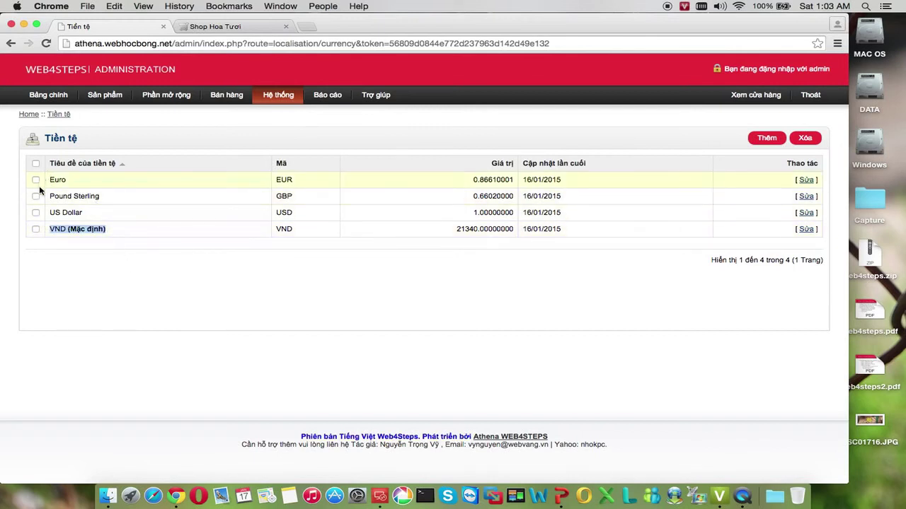
Reload the Shop Hoa Tươi storefront to check the Vietnamese language, then return to Tiền tệ
click(234, 28)
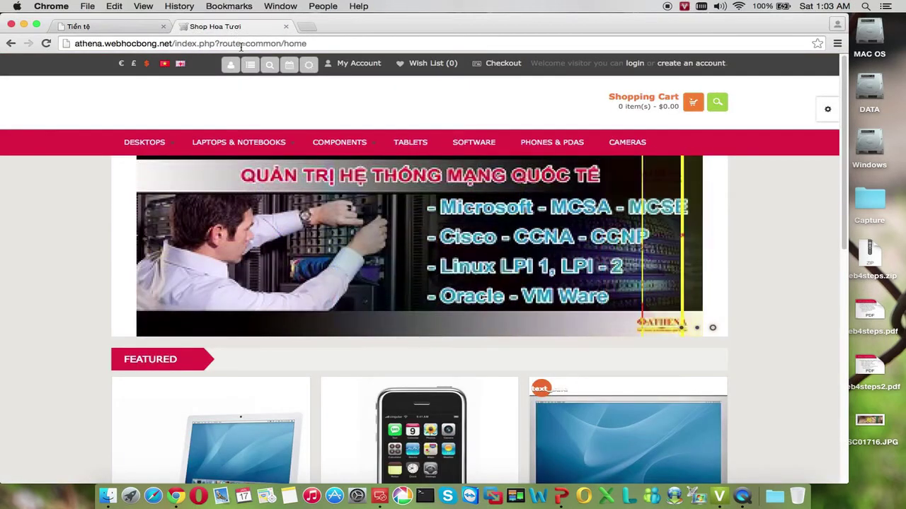
mouse_move(246, 171)
key(super+r)
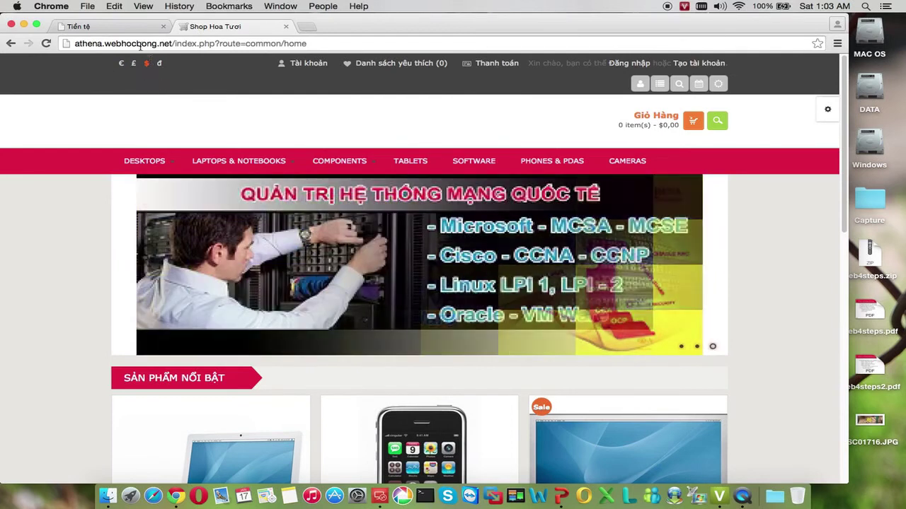
click(133, 26)
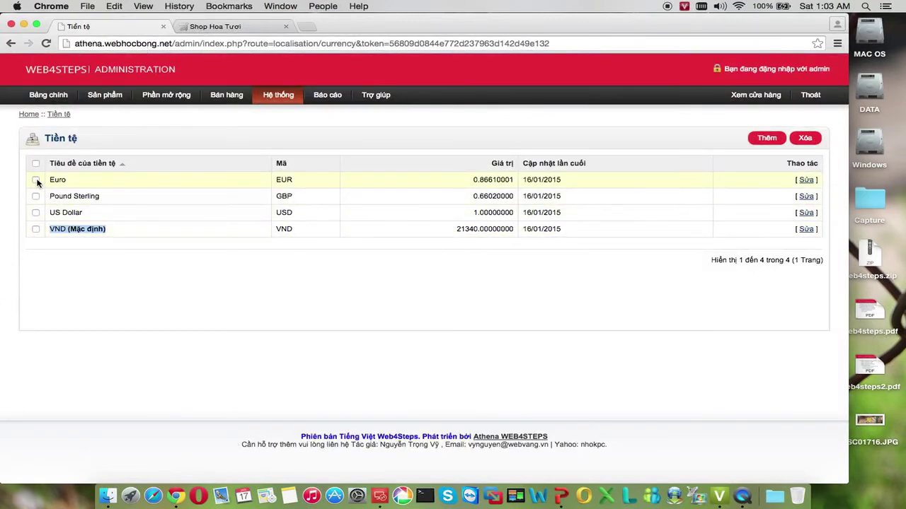
Delete the Euro, Pound Sterling and US Dollar currencies, leaving only VND
click(36, 180)
click(35, 196)
click(36, 212)
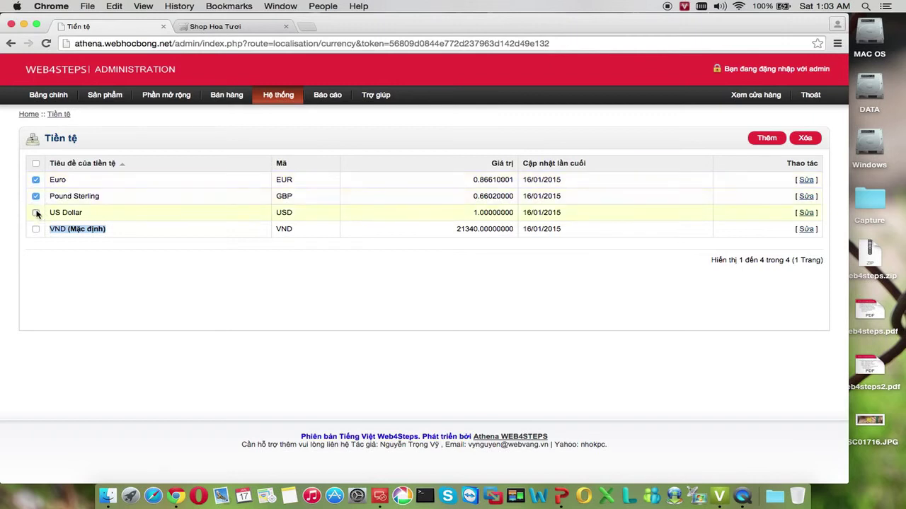
click(810, 142)
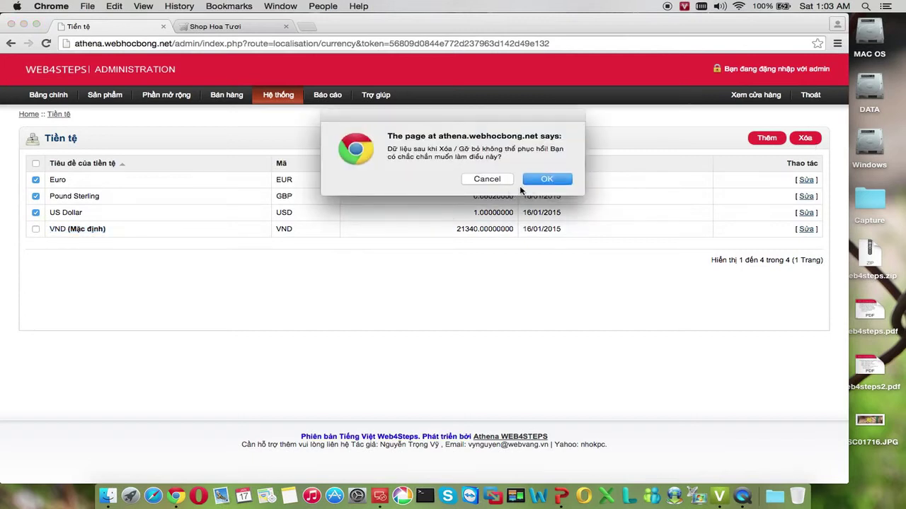
click(531, 185)
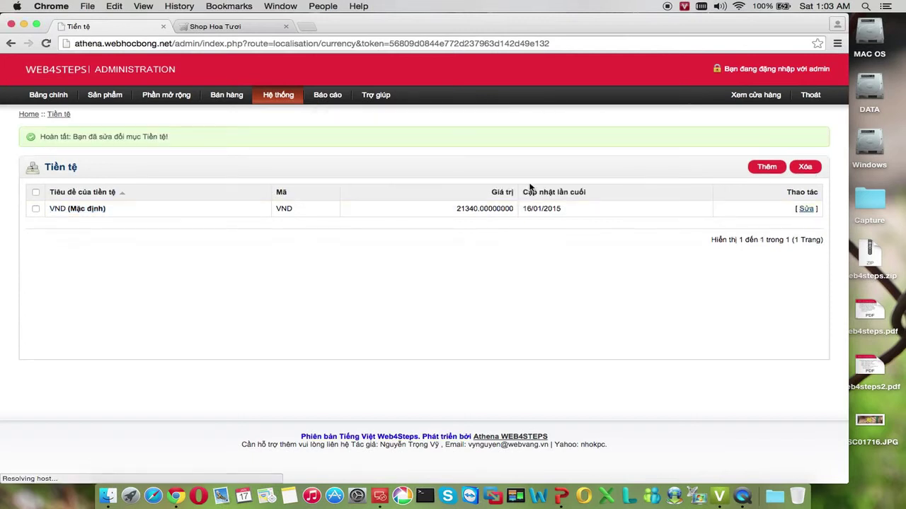
click(263, 27)
Reload the storefront and check prices in đ, e.g. MacBook 10.670.000đ, iPhone 2.155.340đ
click(293, 44)
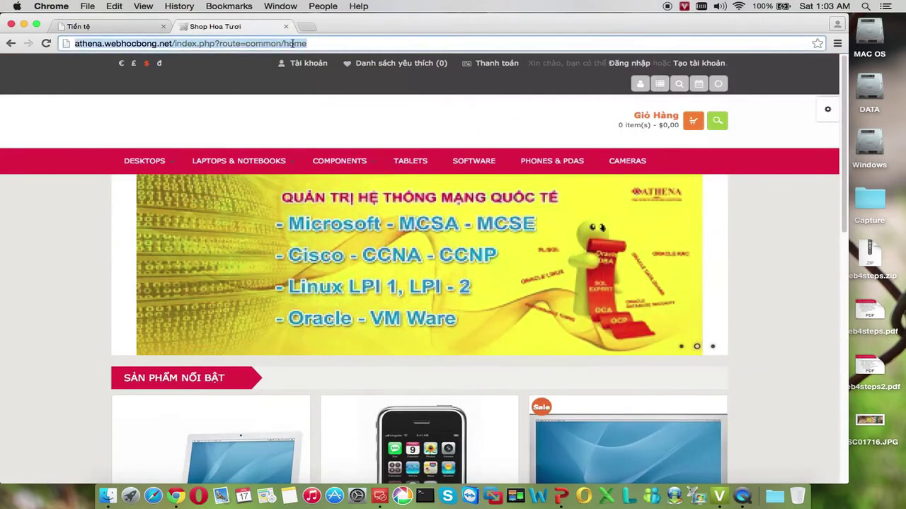
key(Return)
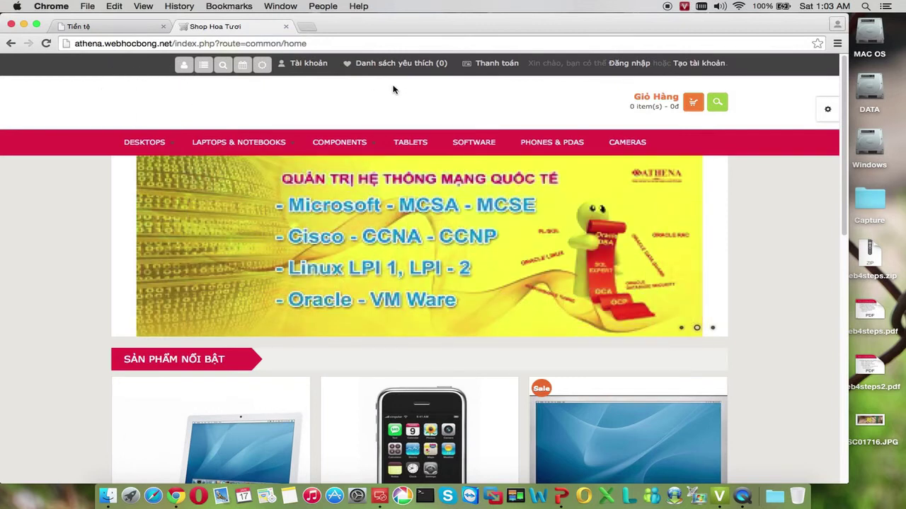
scroll(92, 112, down, 5)
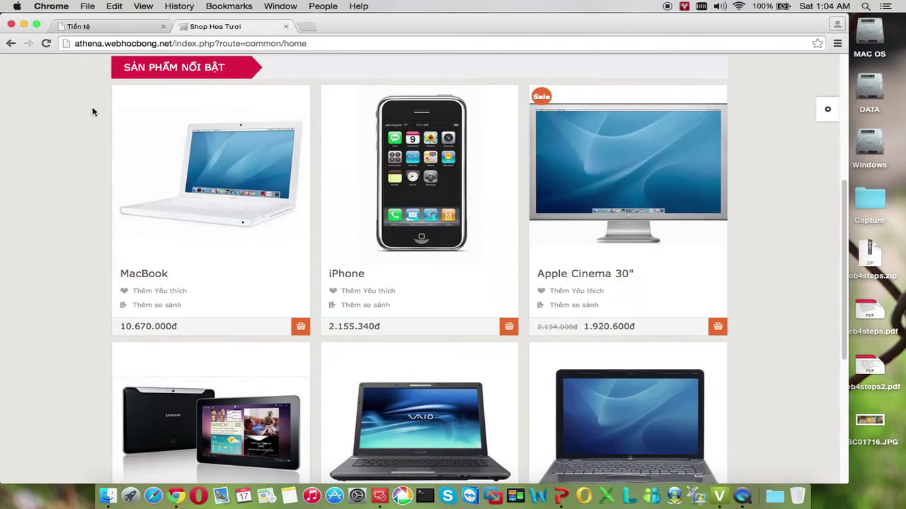
scroll(92, 113, down, 1)
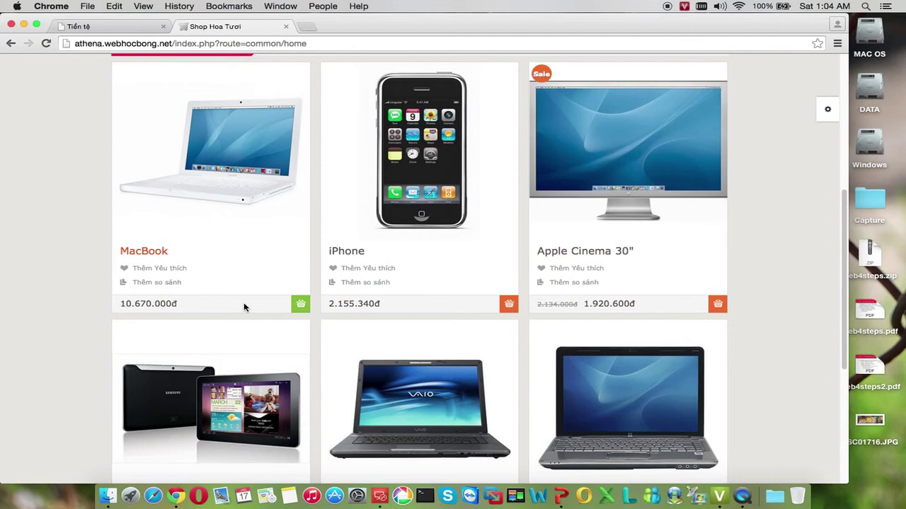
click(121, 30)
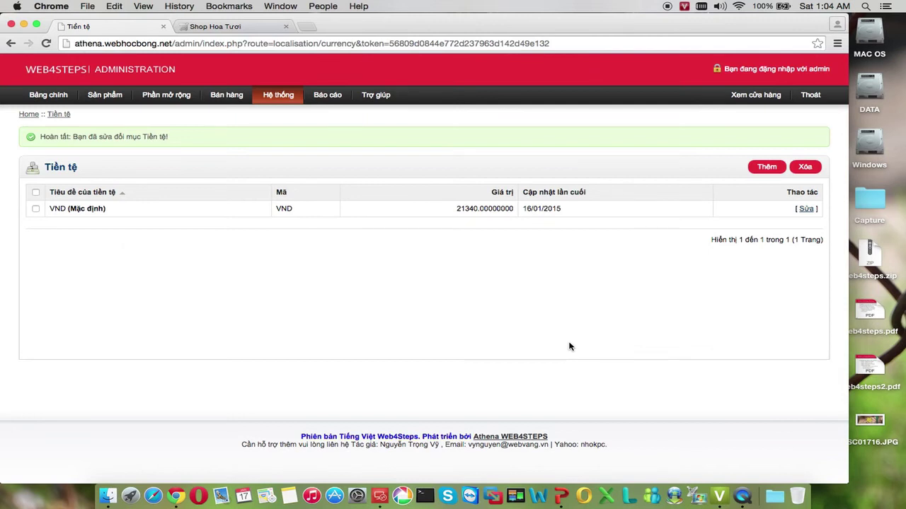
Quick Look the flower photos DSC00886.JPG, DSC00396.JPG and DSC01716.JPG, then return to Chrome
click(251, 28)
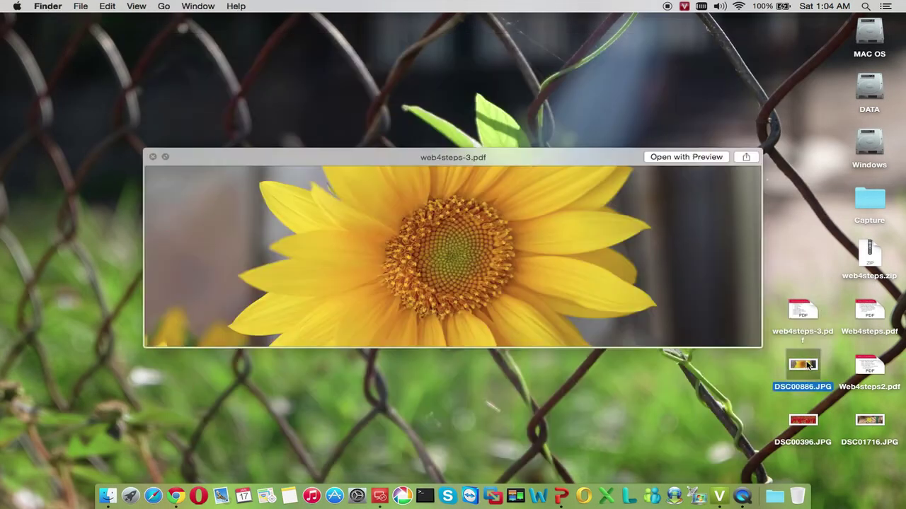
click(810, 364)
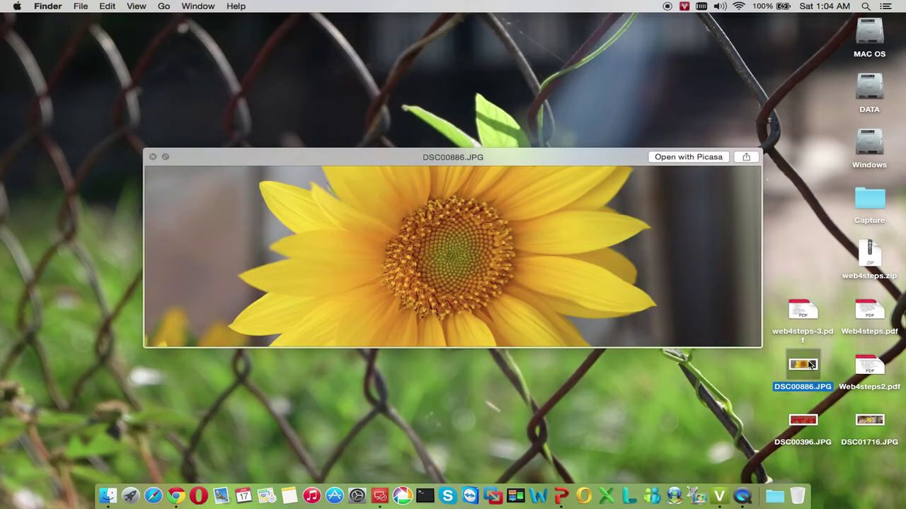
key(Down)
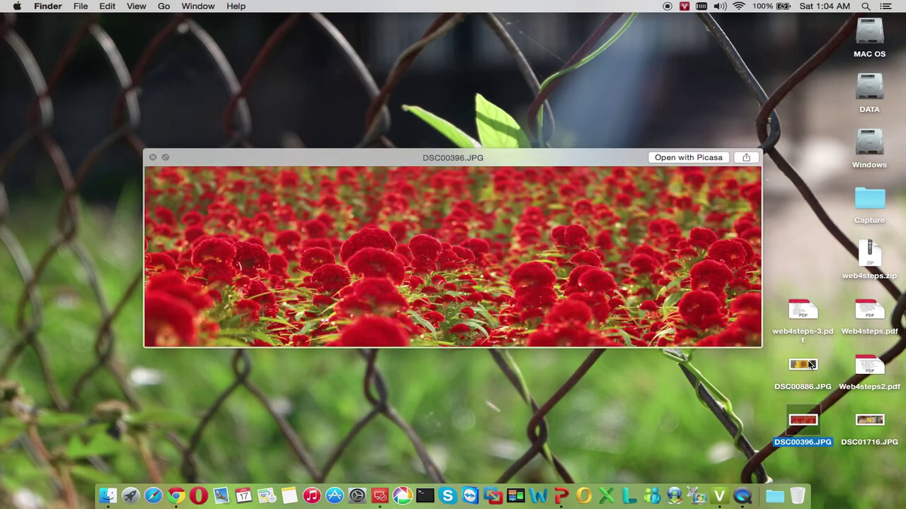
key(Right)
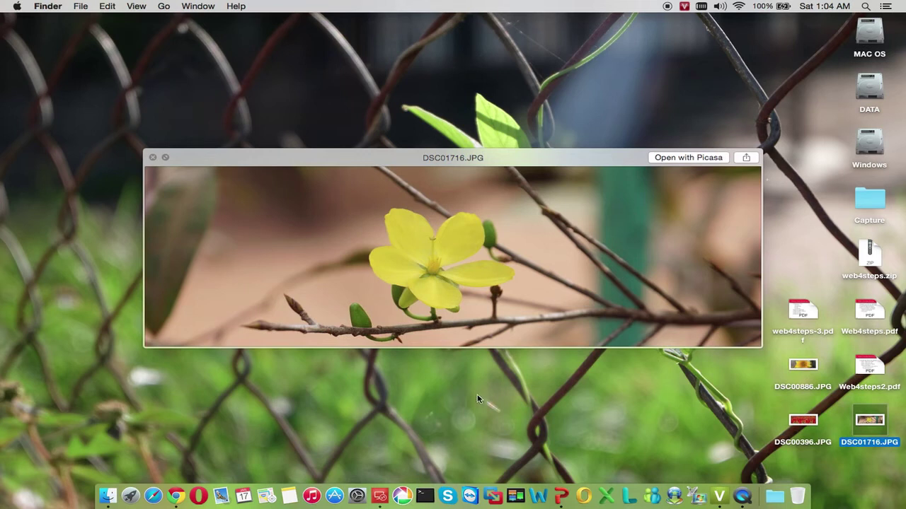
click(177, 496)
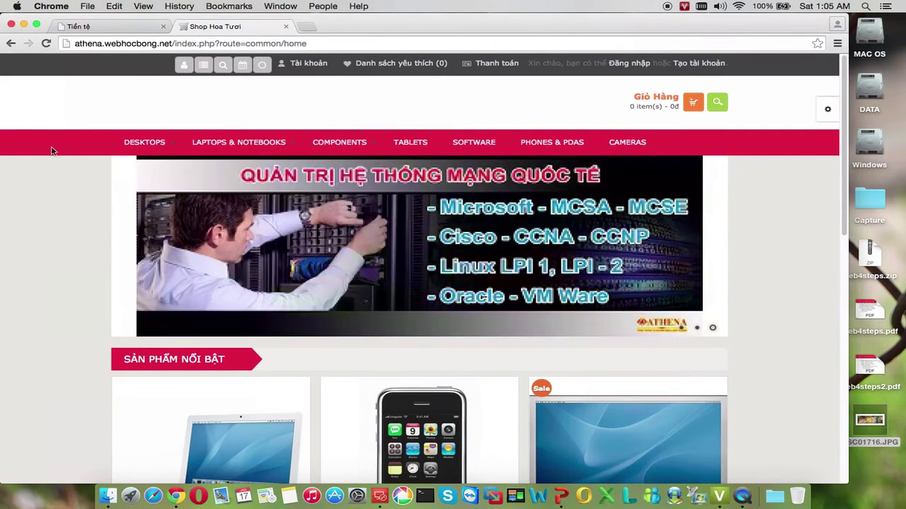
Open Hệ thống > Thiết kế > Banner and highlight the Athena Tab banner
click(97, 31)
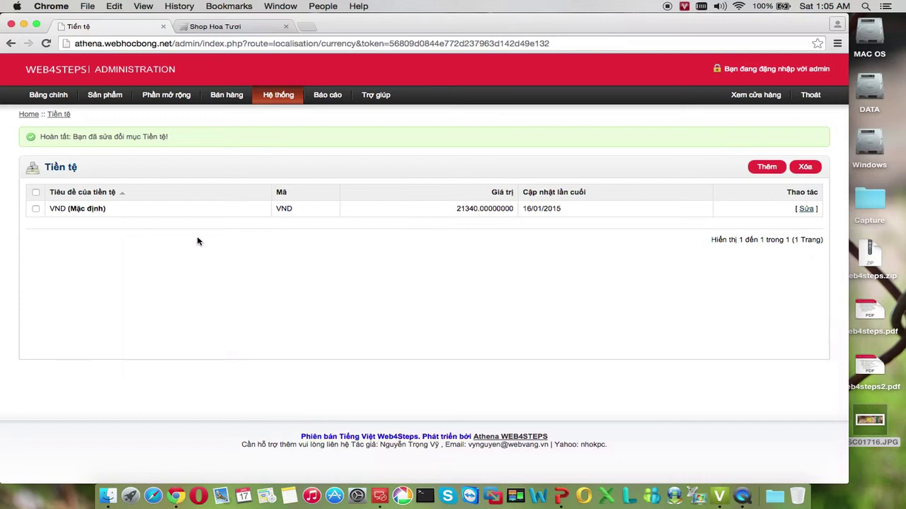
mouse_move(284, 91)
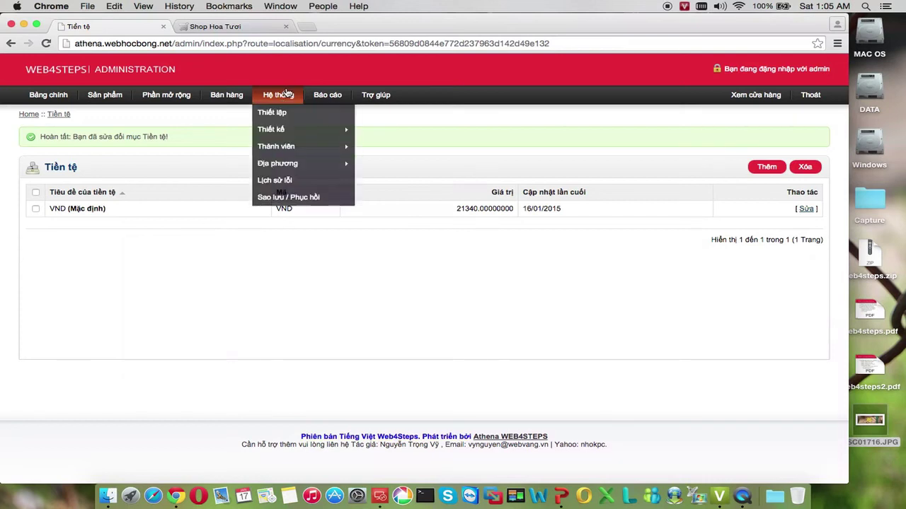
mouse_move(288, 138)
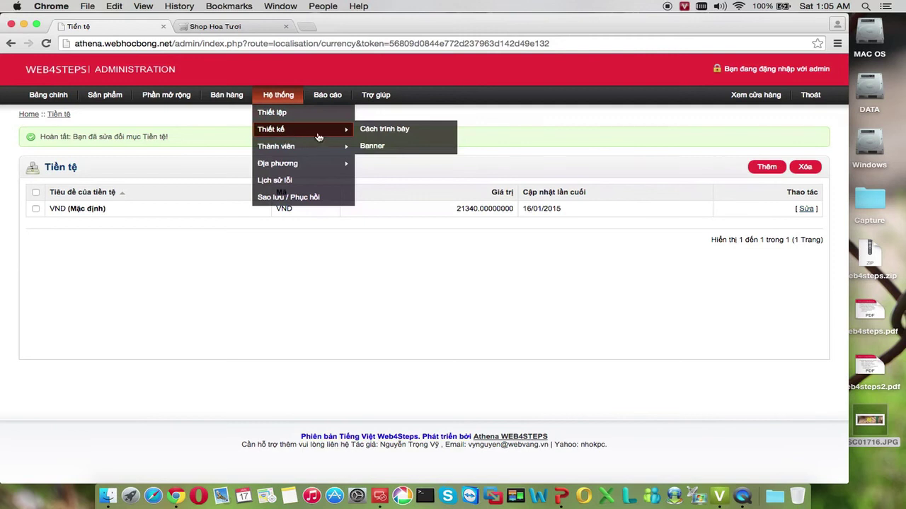
click(368, 147)
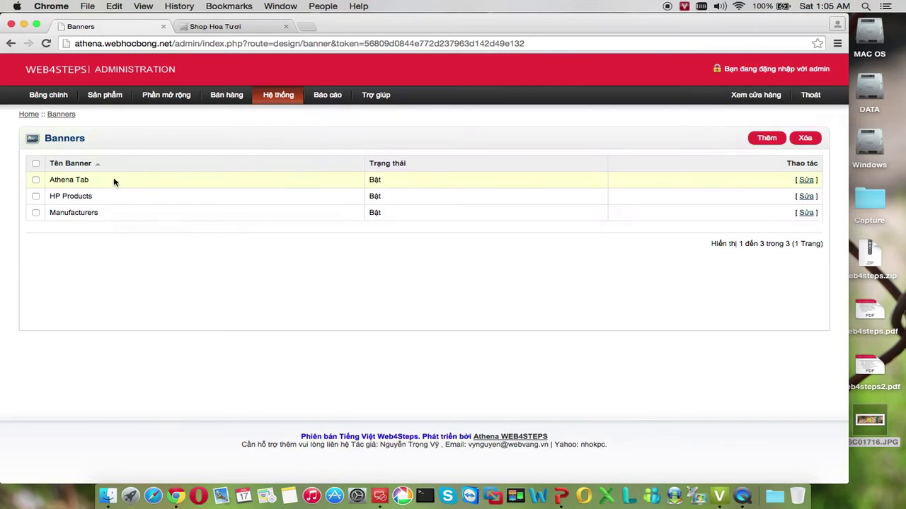
drag(50, 180, 90, 179)
In the Athena Tab banner, delete the Athena tab 1, 2 and 3 rows and add one empty banner row
click(807, 180)
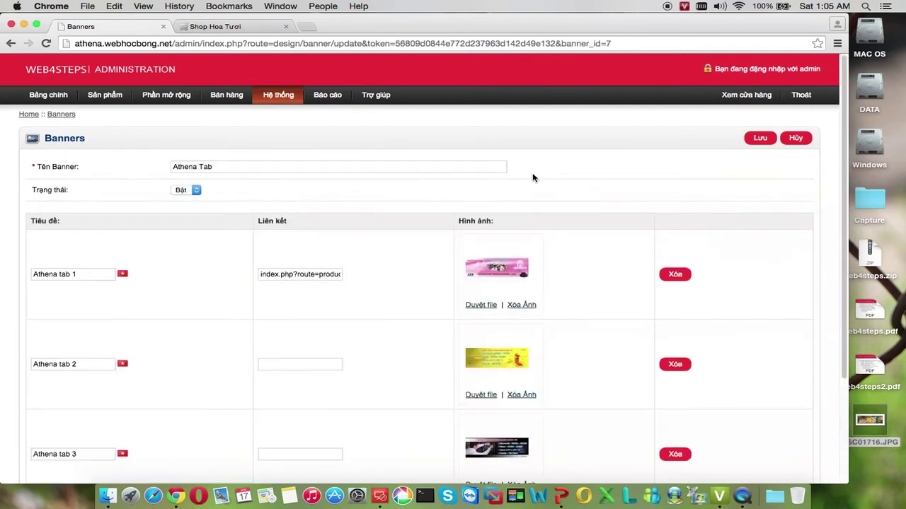
scroll(422, 227, down, 1)
scroll(421, 226, down, 2)
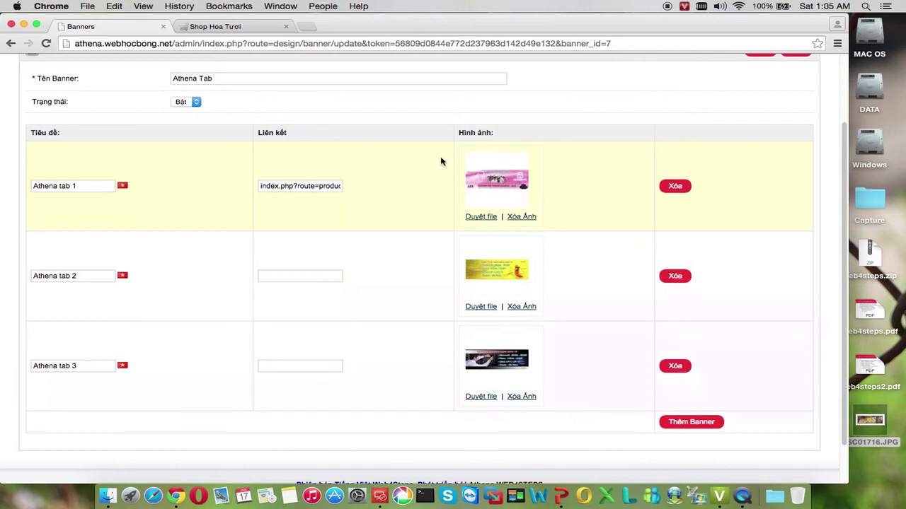
click(670, 188)
click(673, 226)
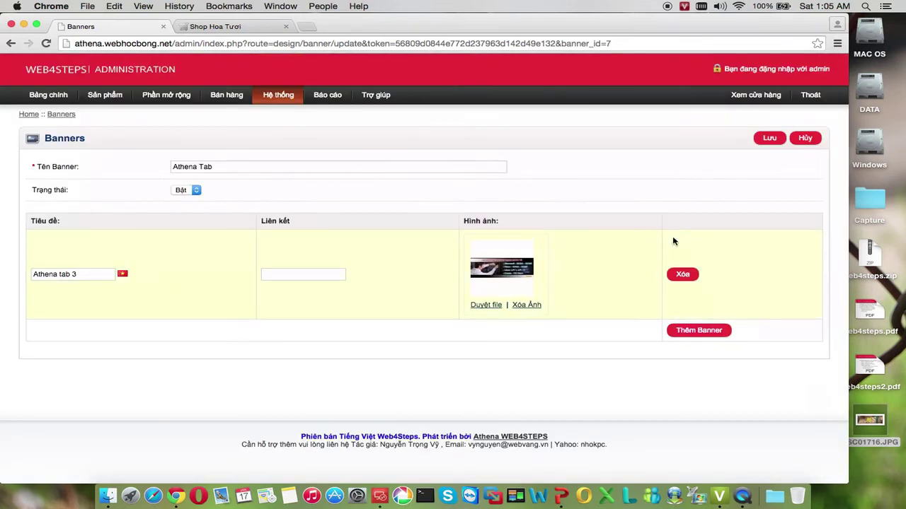
click(678, 275)
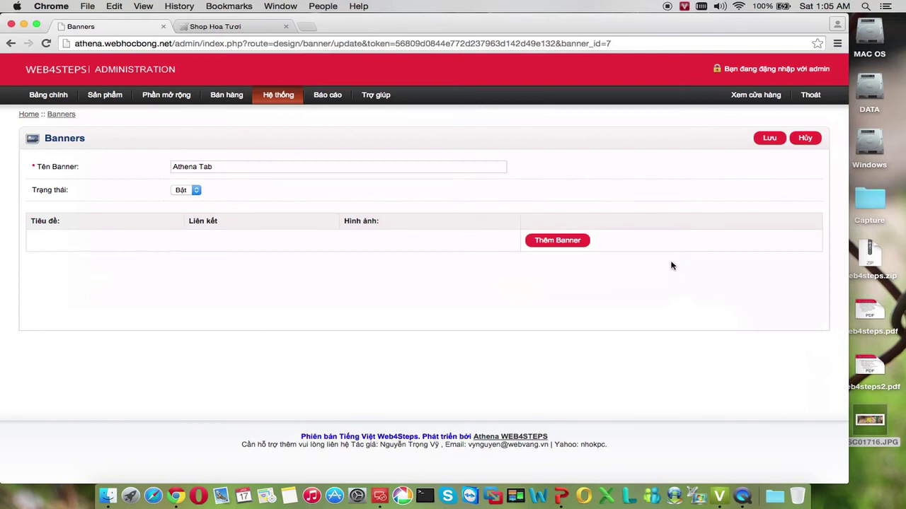
click(557, 241)
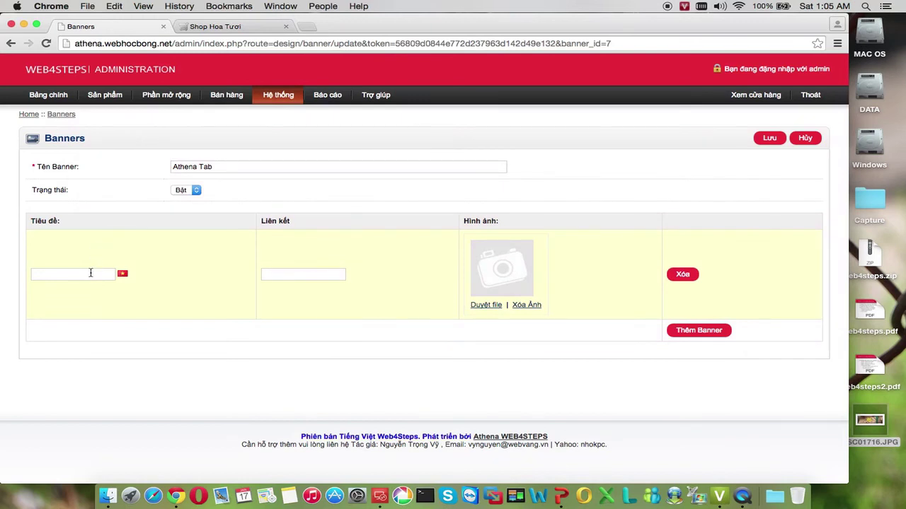
Title the new banner 'Hoa mai' and bring up the Quản lý hình ảnh image manager
click(89, 275)
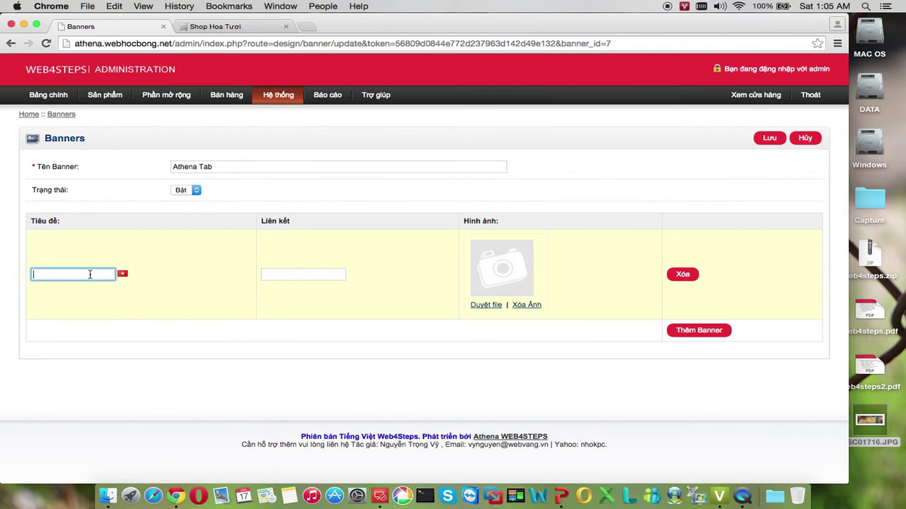
text(Hoa mai)
click(485, 305)
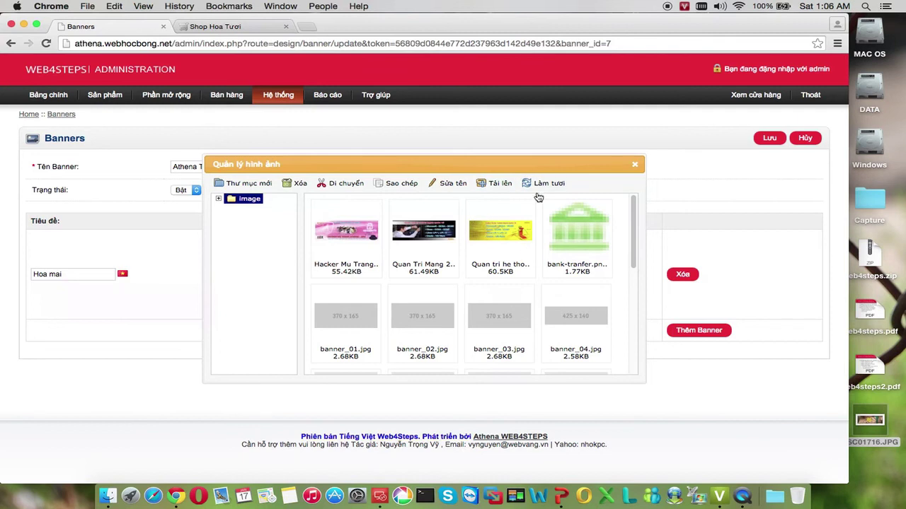
Upload DSC01716.JPG from the Desktop into the image manager
click(496, 185)
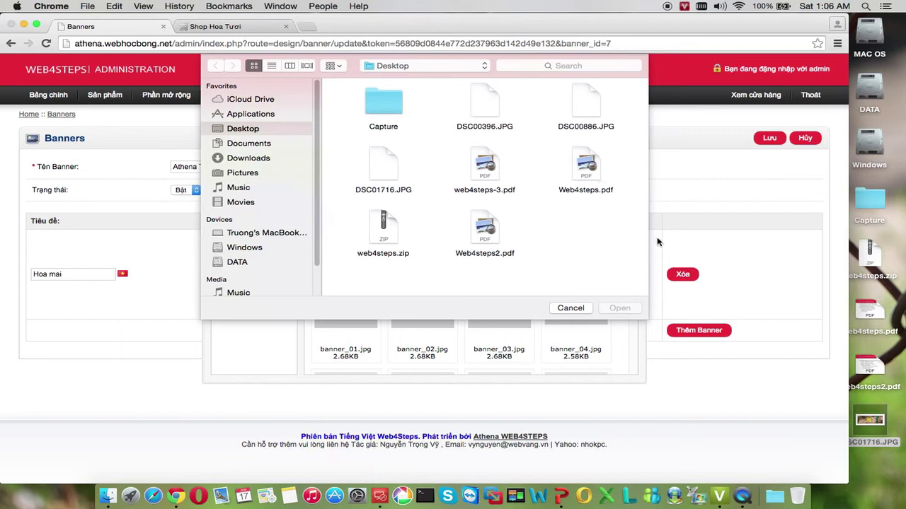
click(484, 109)
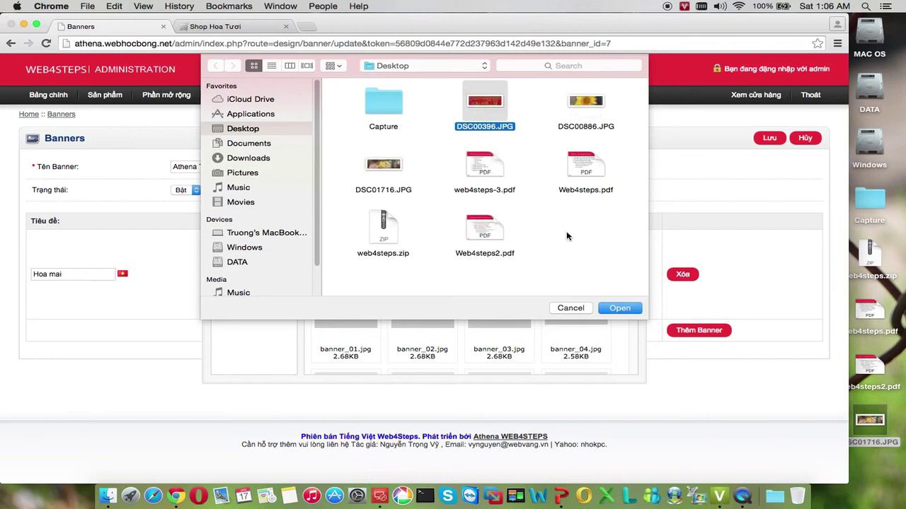
click(388, 169)
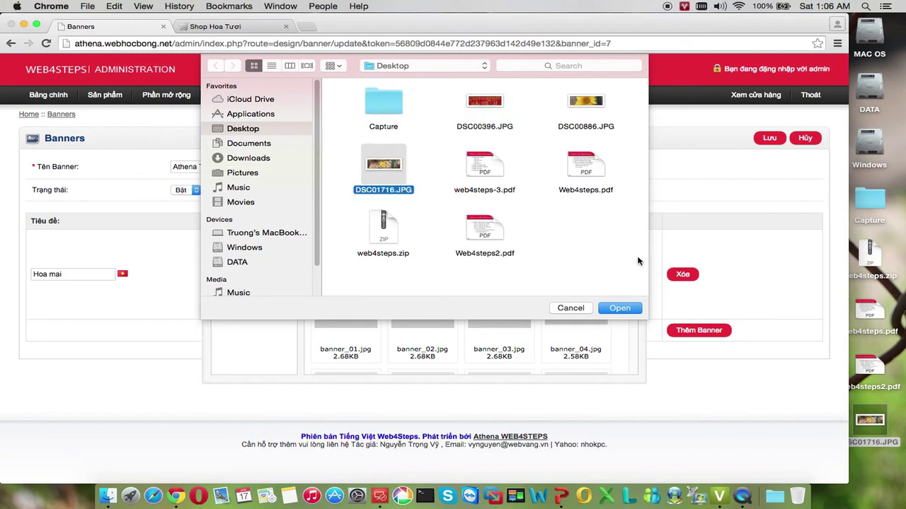
click(619, 309)
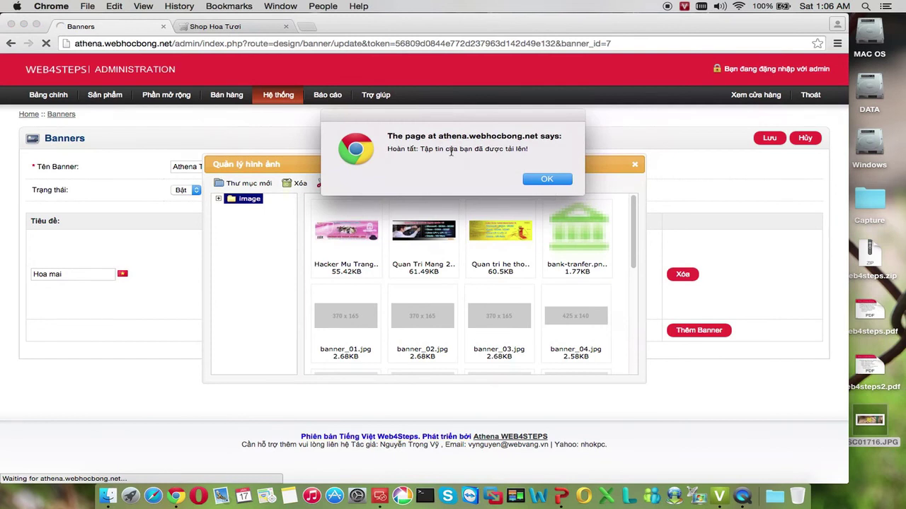
drag(422, 150, 546, 151)
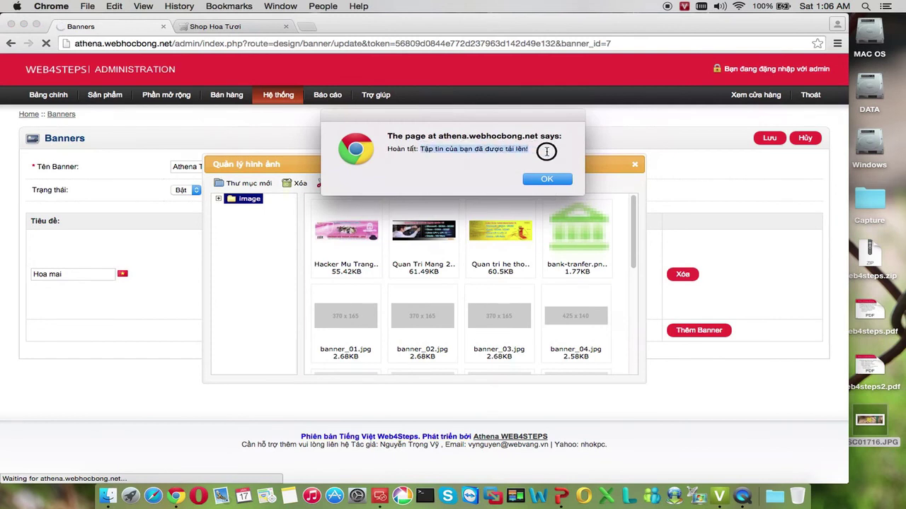
click(548, 181)
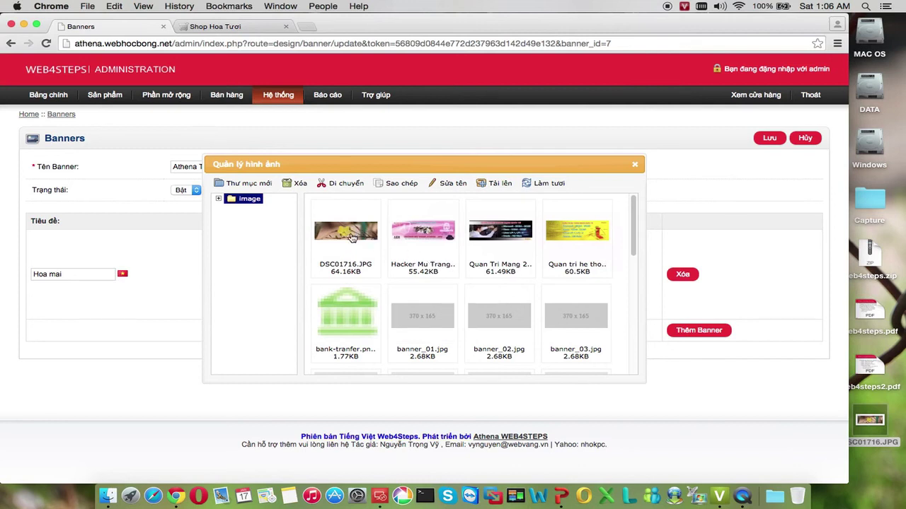
Make DSC01716.JPG the Hoa mai banner image and add a second empty banner row
click(354, 237)
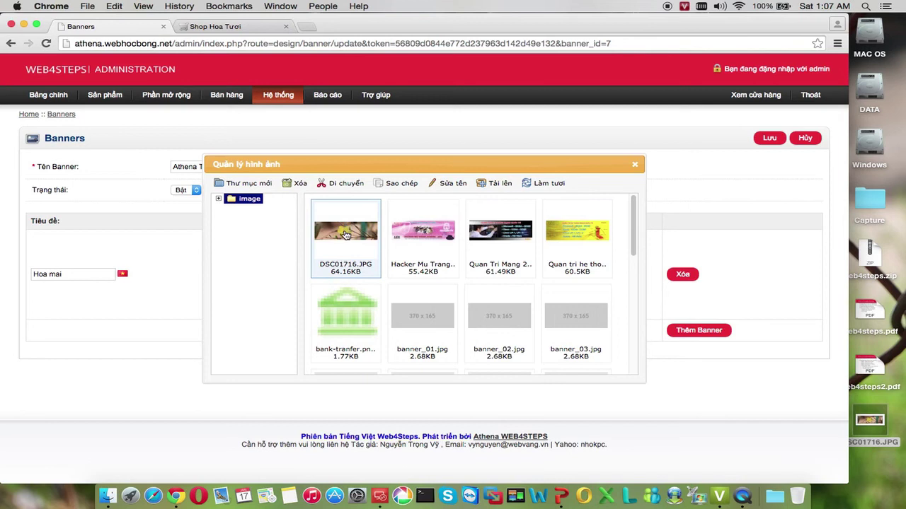
double_click(346, 235)
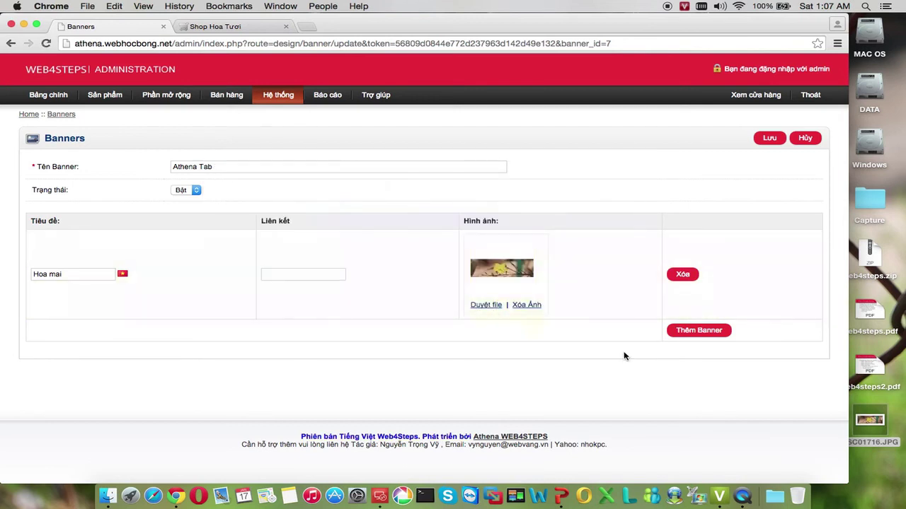
click(690, 333)
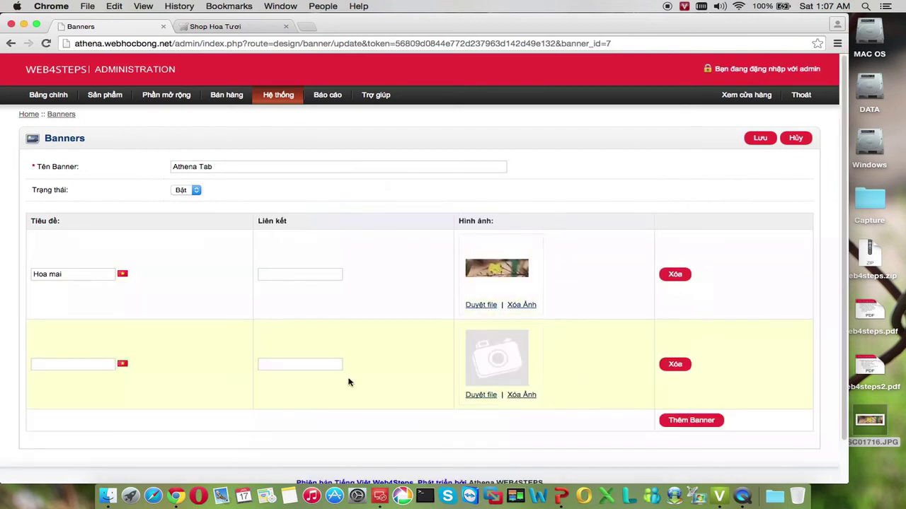
Title the second banner 'Hoa thu 2' and give it the newly uploaded DSC00396.JPG image
click(98, 362)
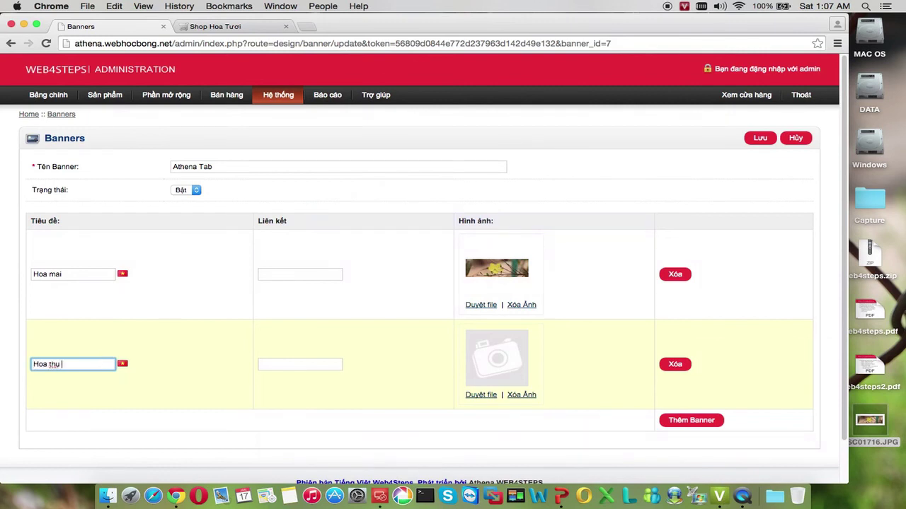
click(476, 396)
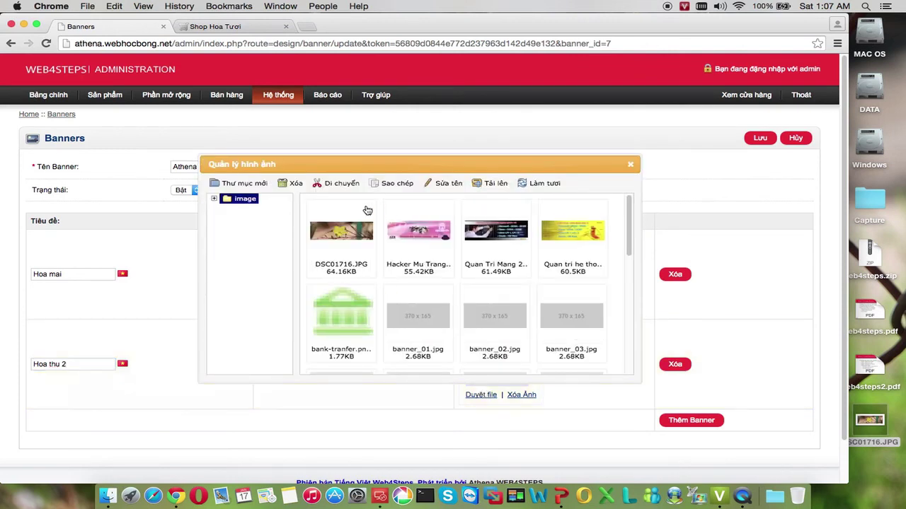
click(497, 184)
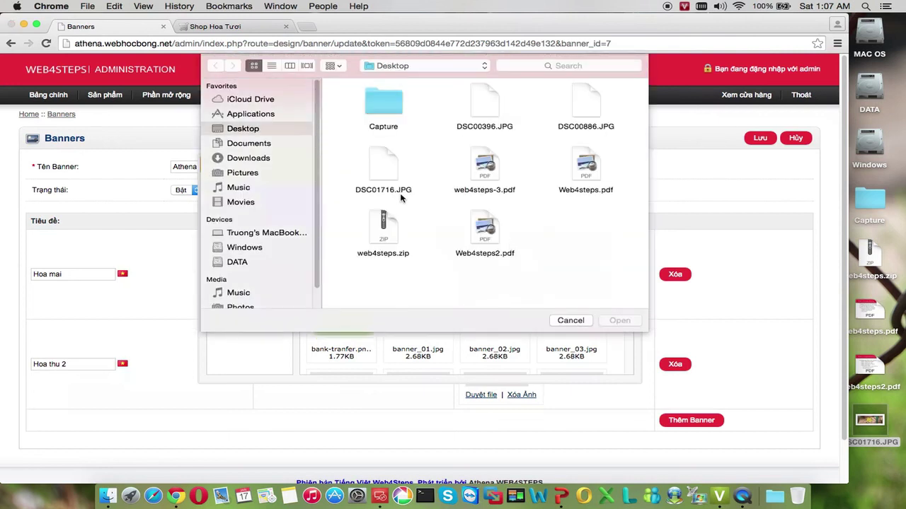
click(488, 104)
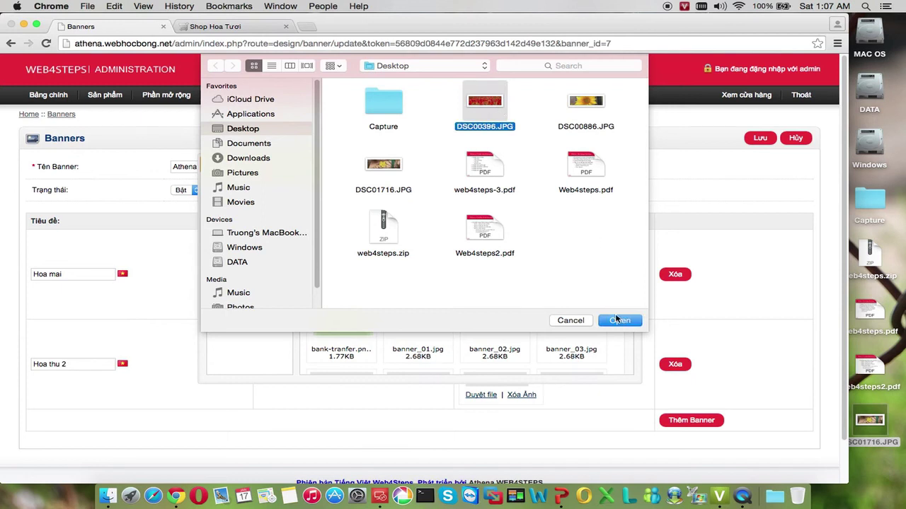
click(615, 323)
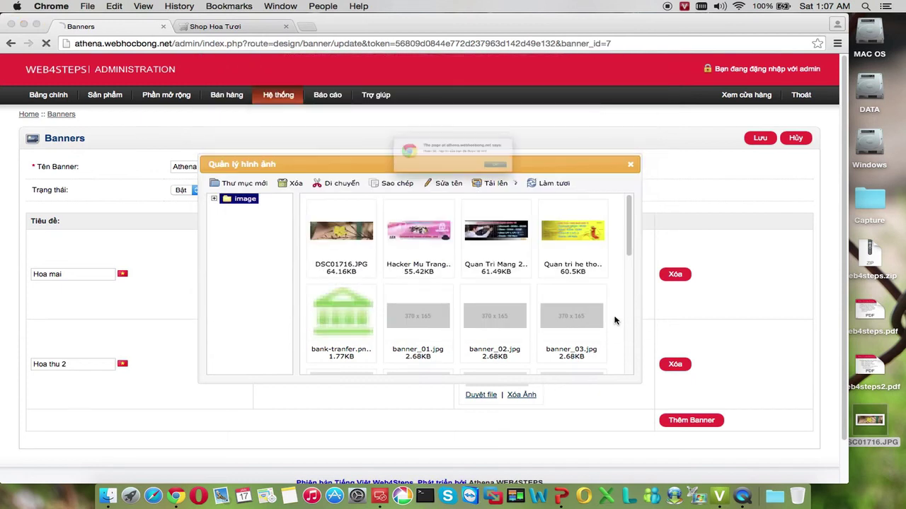
click(548, 181)
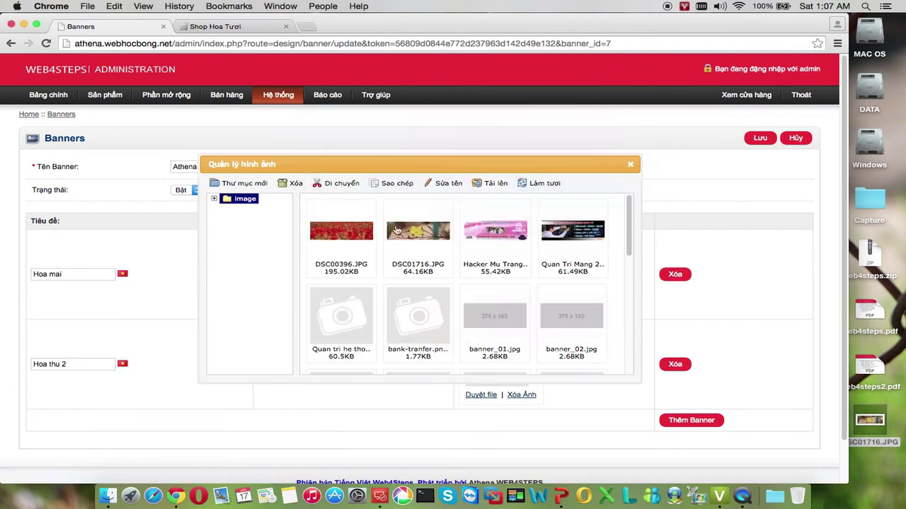
double_click(341, 232)
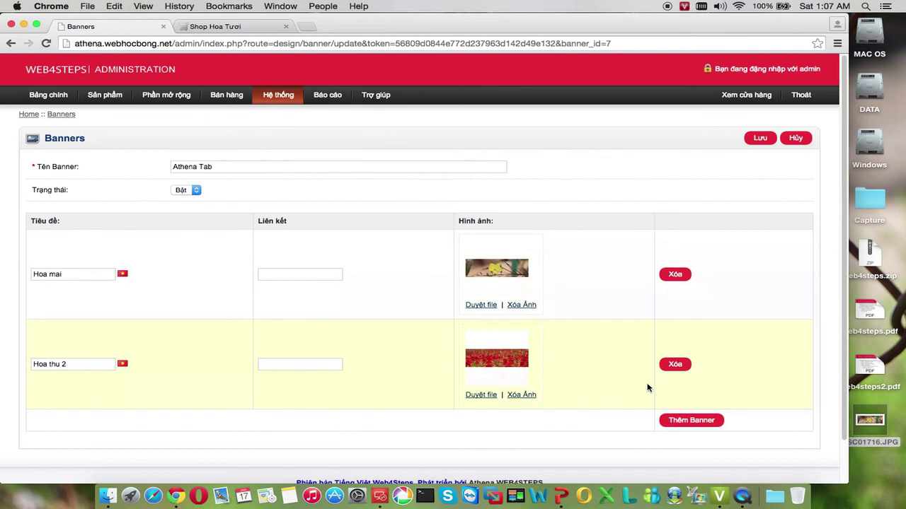
Add a third banner row and give it the newly uploaded DSC00886.JPG sunflower image
click(683, 421)
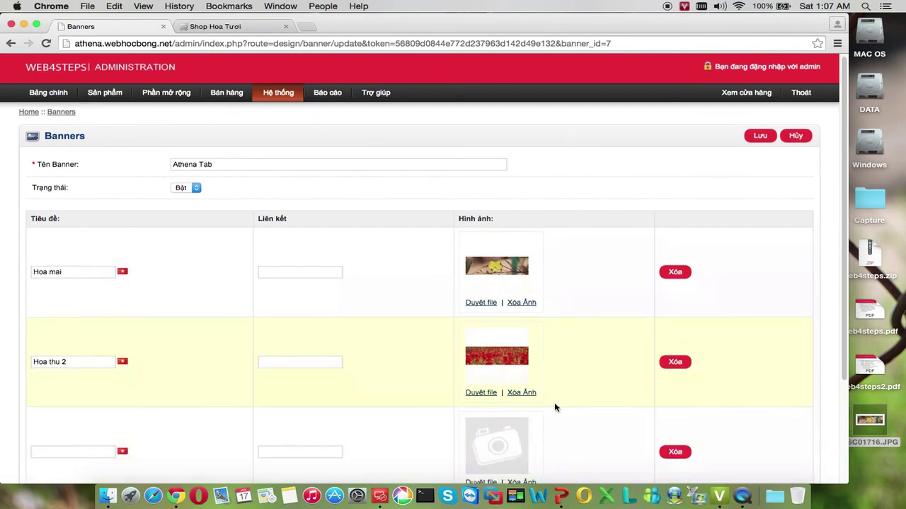
scroll(555, 408, down, 1)
click(483, 463)
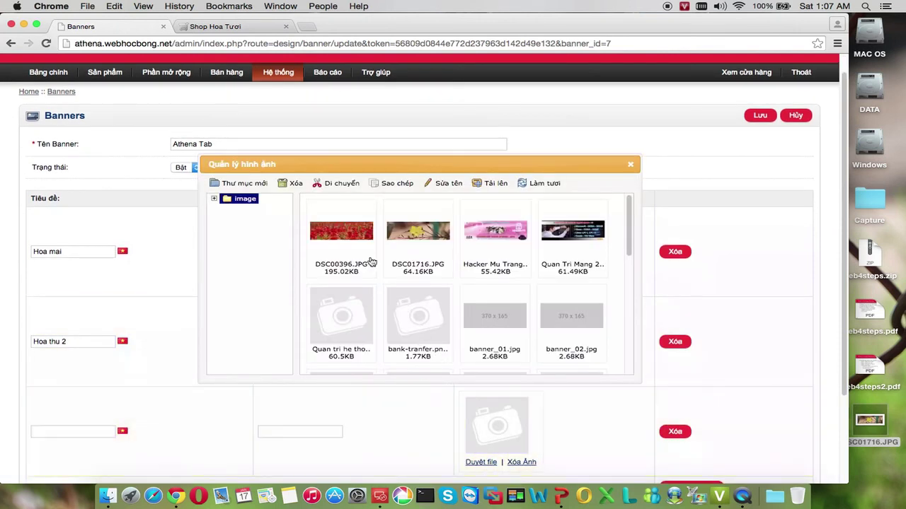
click(488, 187)
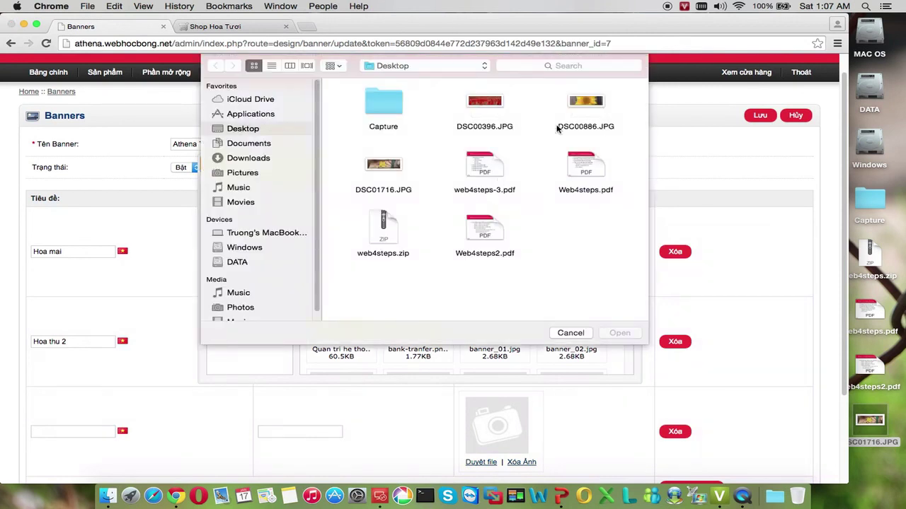
double_click(585, 103)
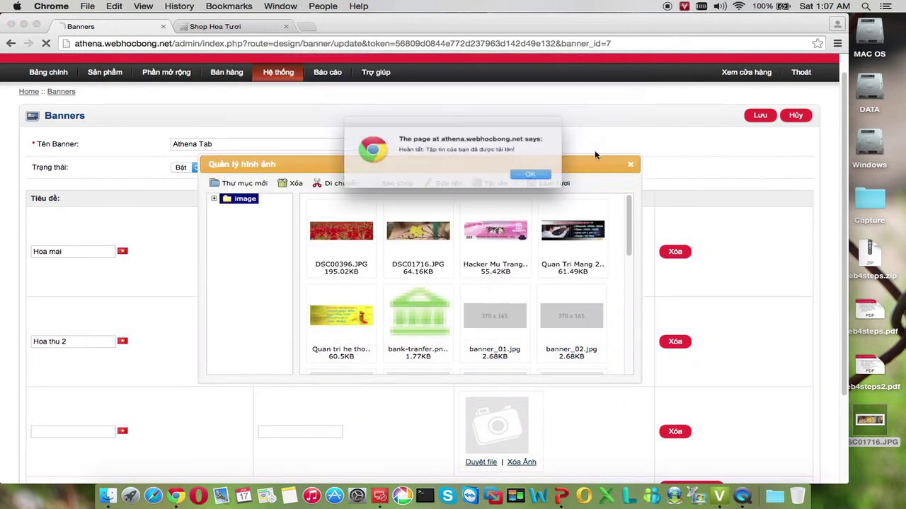
click(549, 176)
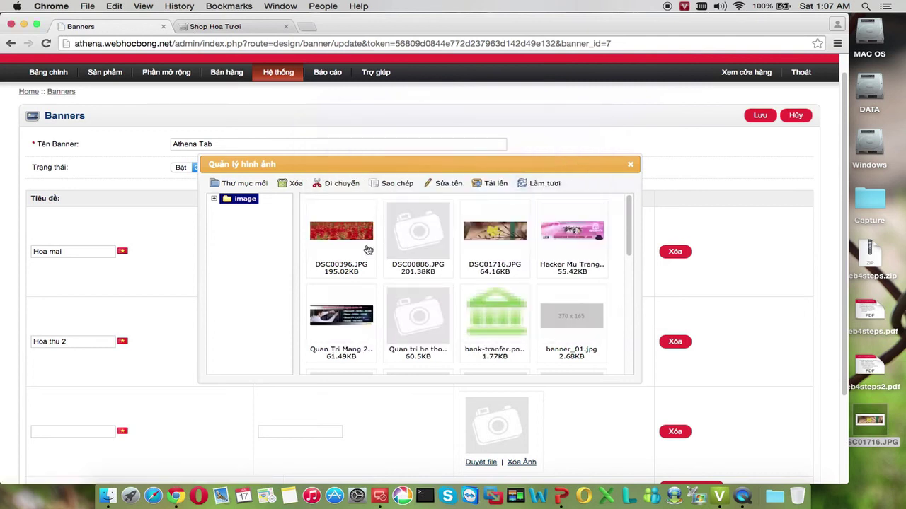
double_click(434, 236)
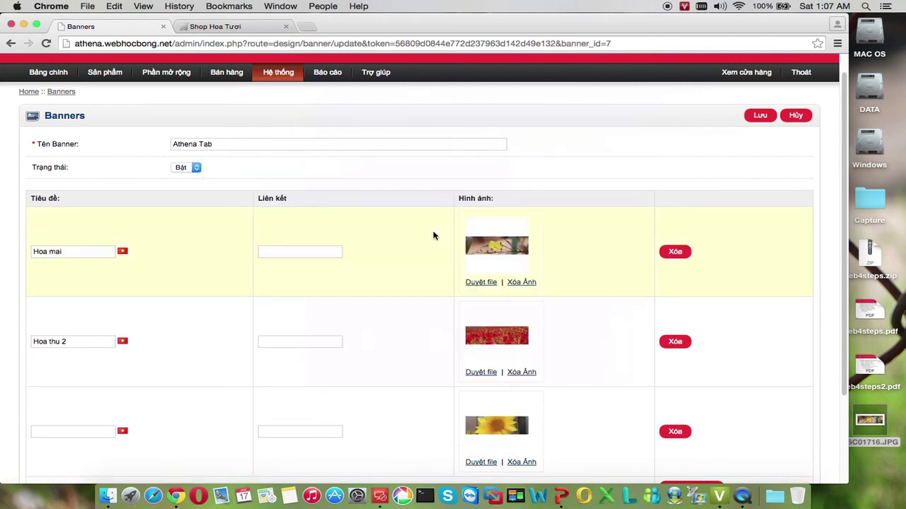
Title the third banner 'Hoa thu 3' and return to the top of the form
scroll(499, 271, down, 3)
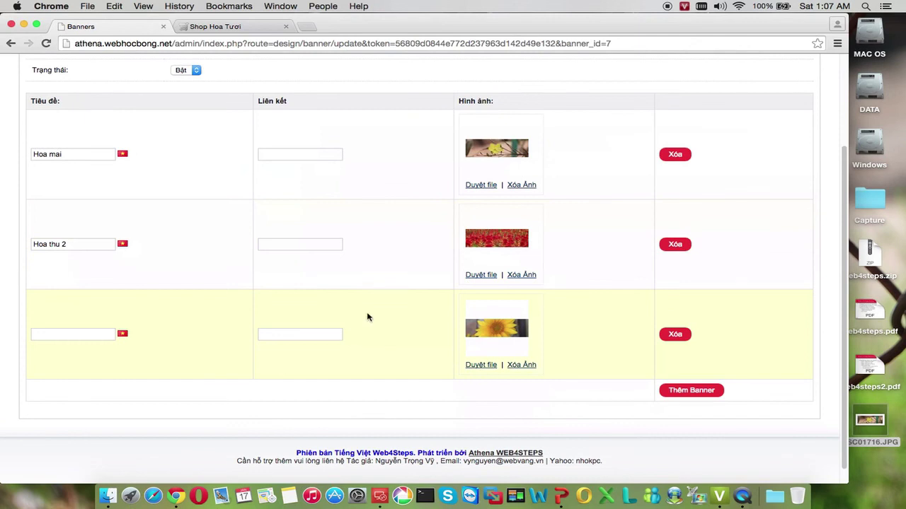
click(107, 334)
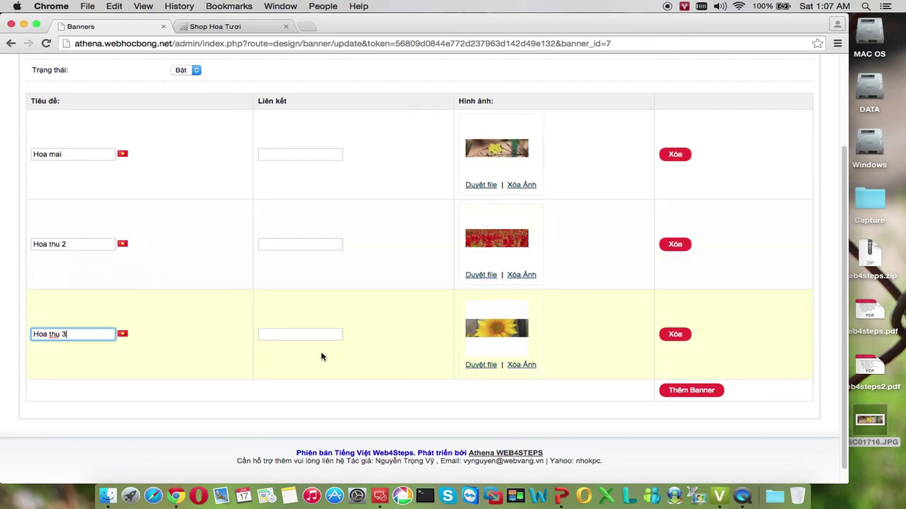
scroll(319, 354, up, 2)
scroll(325, 358, down, 1)
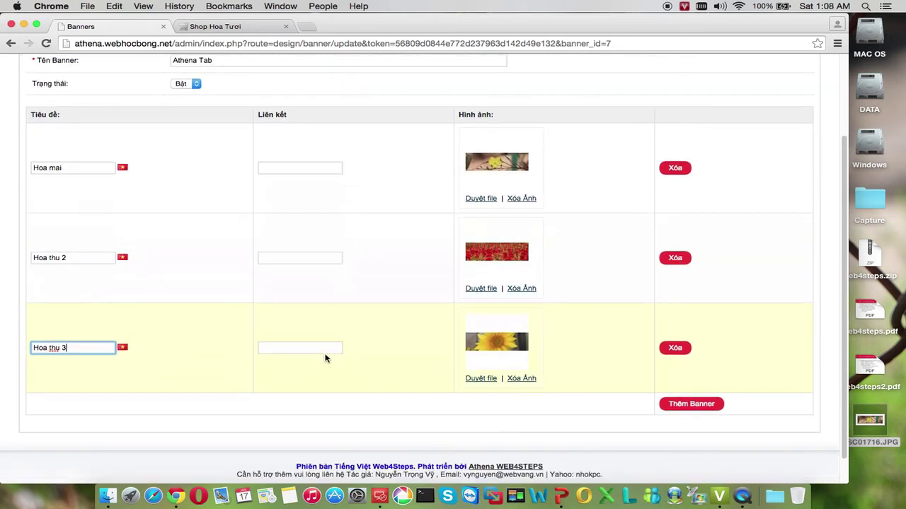
scroll(325, 359, down, 1)
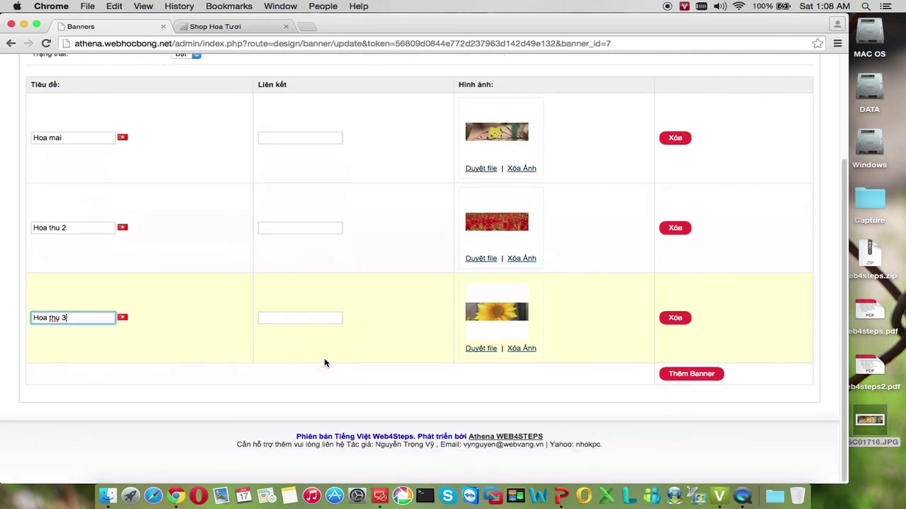
scroll(326, 361, up, 3)
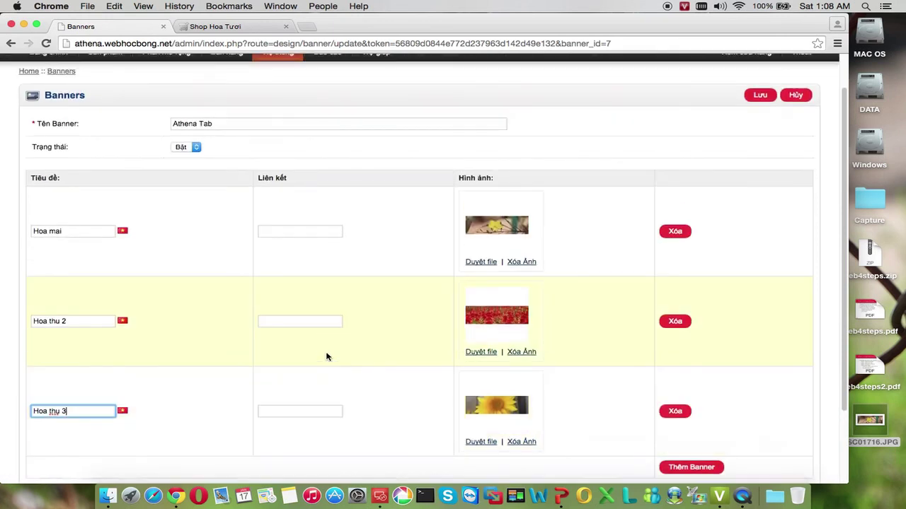
scroll(327, 354, down, 1)
scroll(330, 350, up, 2)
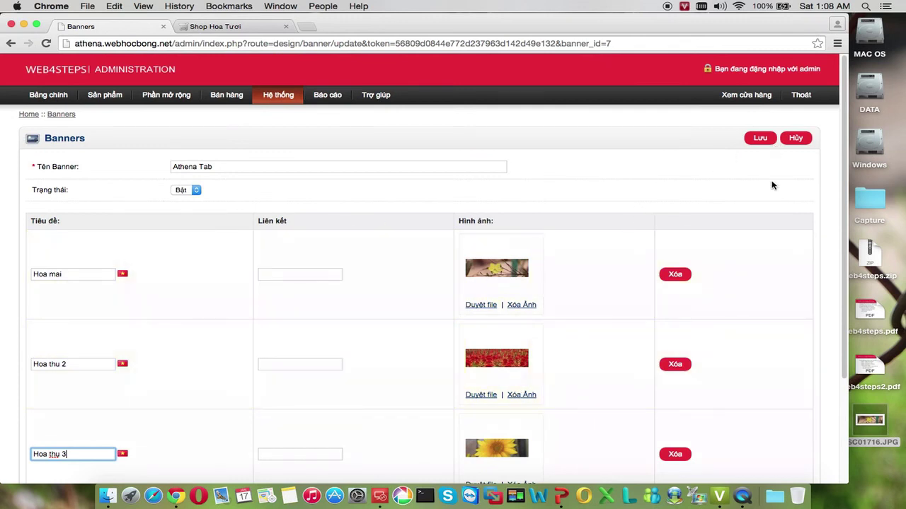
Save the Athena Tab banner and reload the Shop Hoa Tươi storefront homepage
click(759, 138)
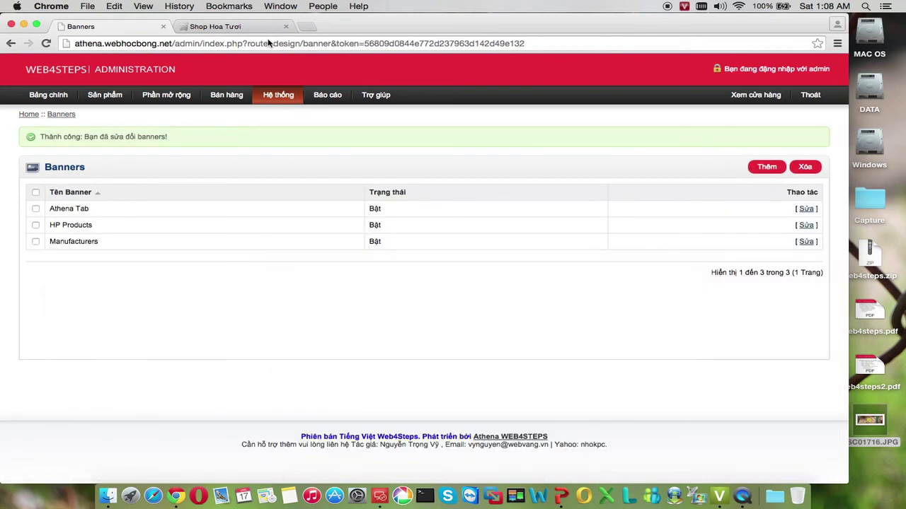
click(251, 26)
click(346, 43)
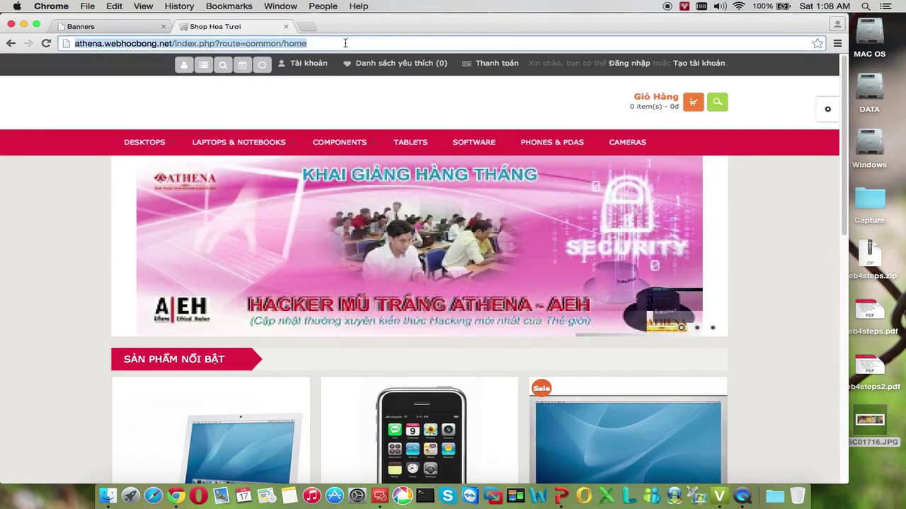
key(Return)
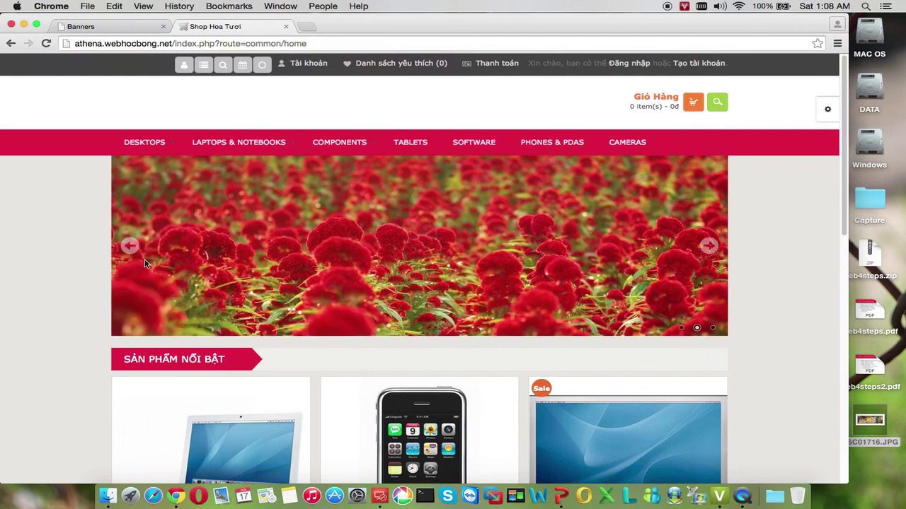
Watch the storefront slideshow cycle through the new flower banners, then go back to admin
scroll(77, 255, down, 1)
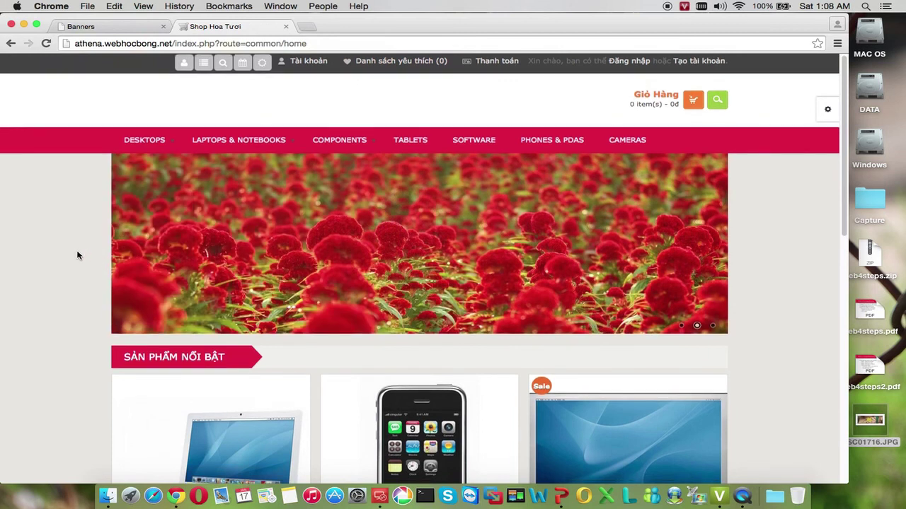
scroll(77, 255, down, 2)
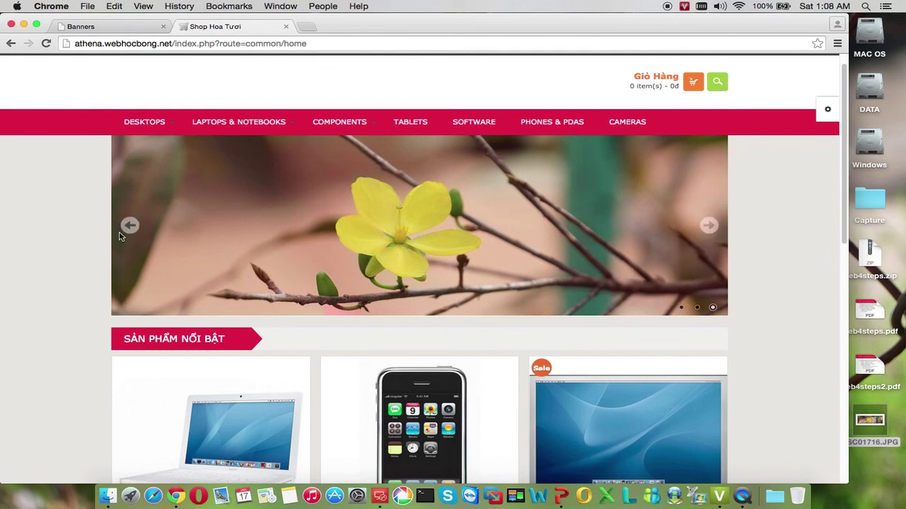
mouse_move(707, 225)
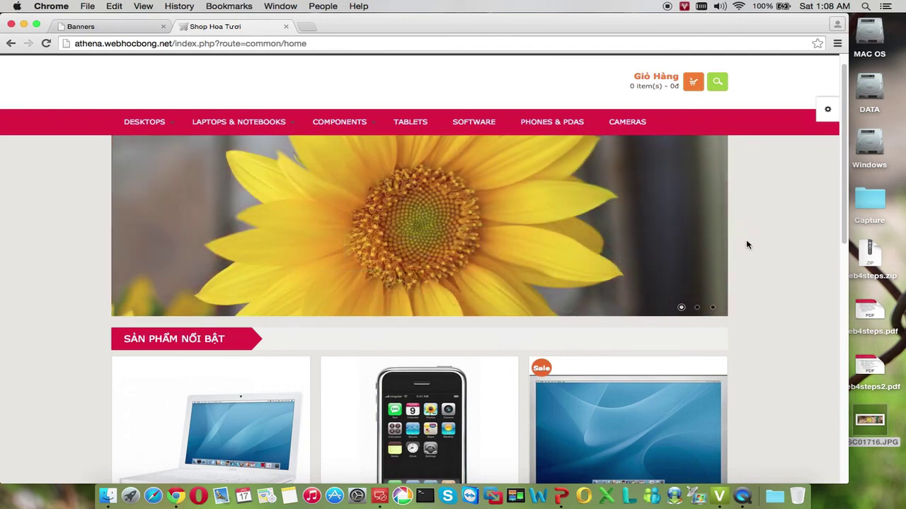
mouse_move(725, 228)
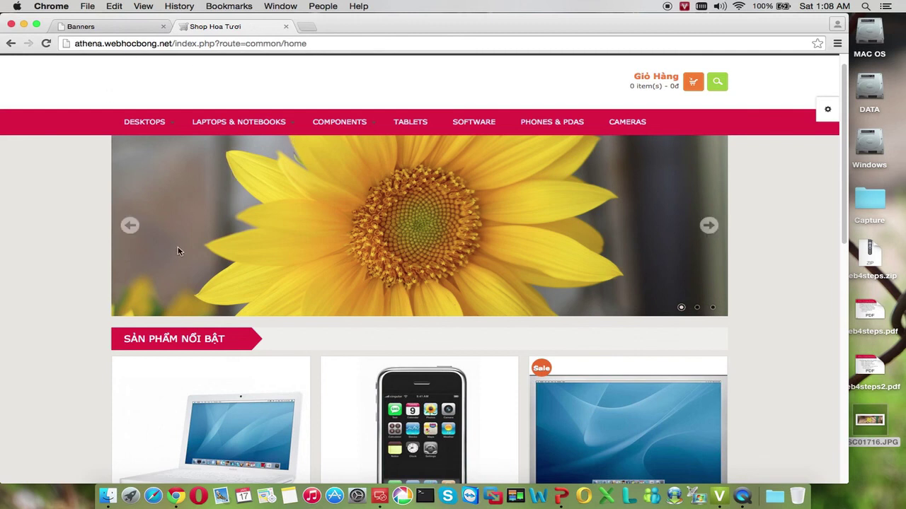
click(118, 26)
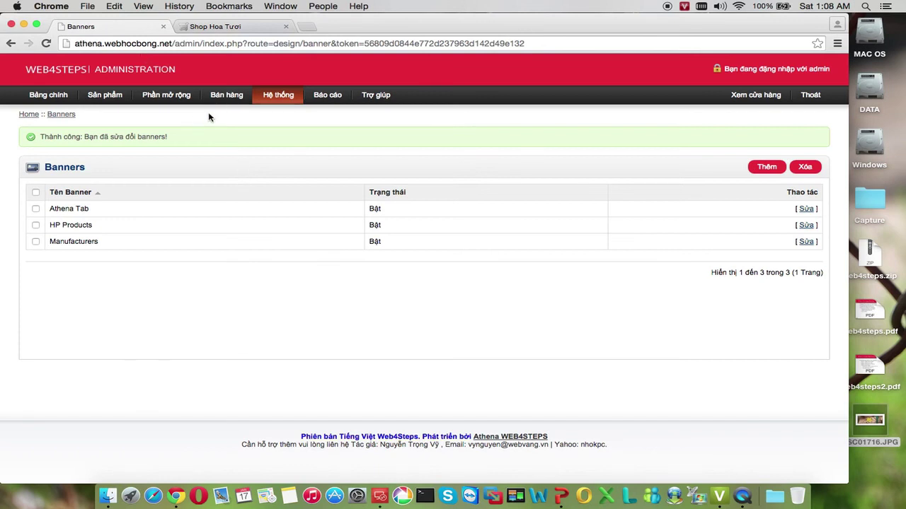
Open the Trình diễn module's settings, showing the Athena Tab banner at 980 × 320 on Home
mouse_move(170, 98)
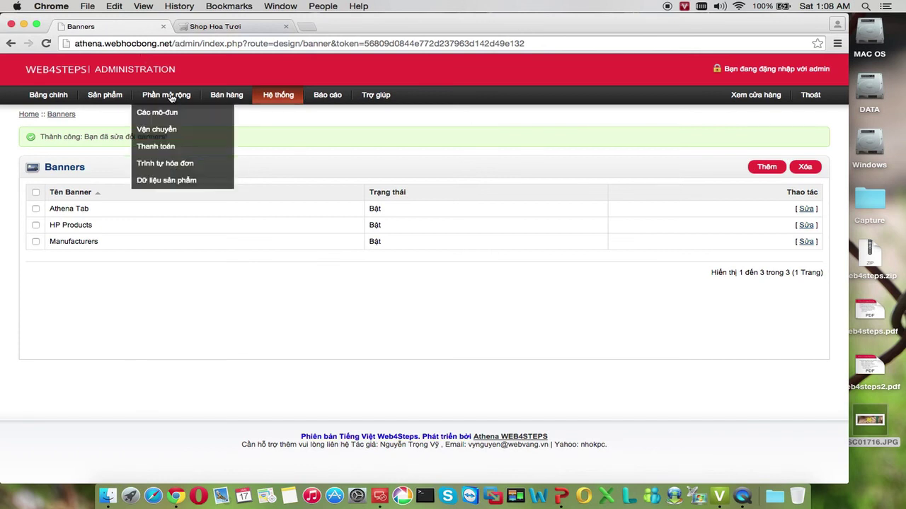
click(168, 113)
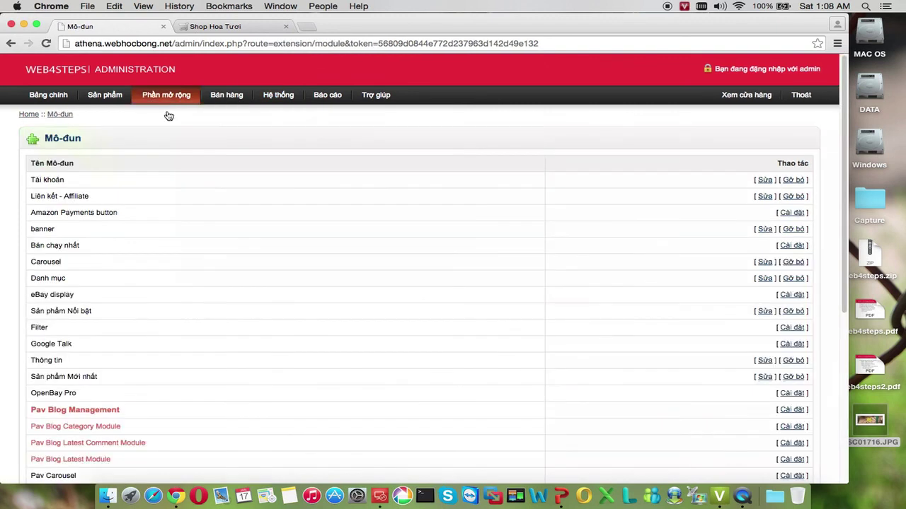
scroll(178, 146, down, 5)
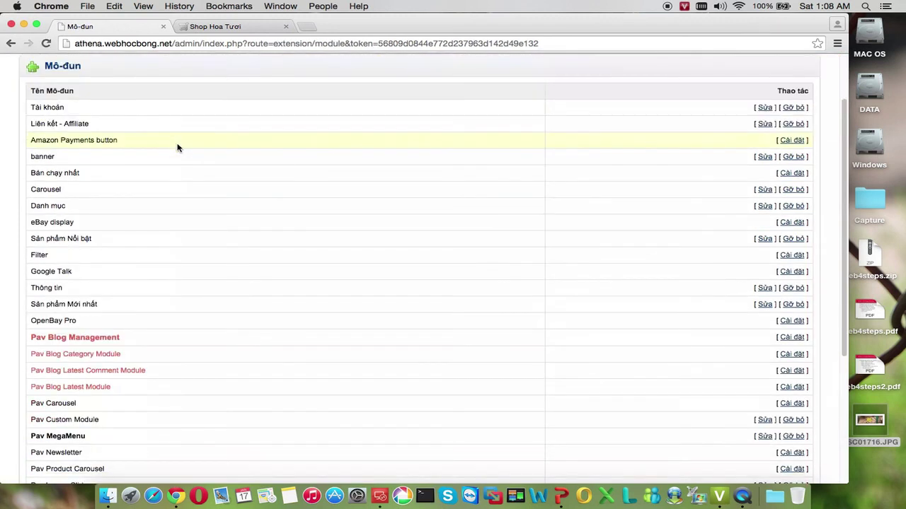
scroll(179, 154, down, 3)
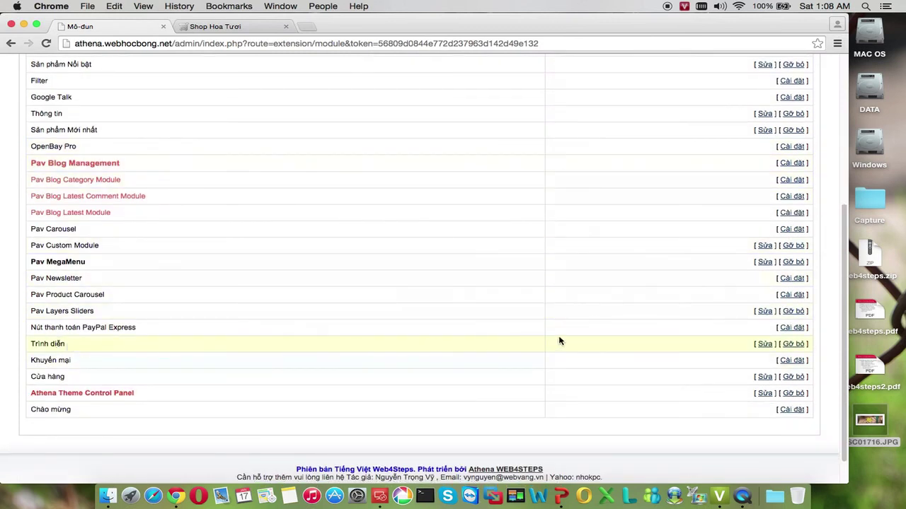
click(764, 345)
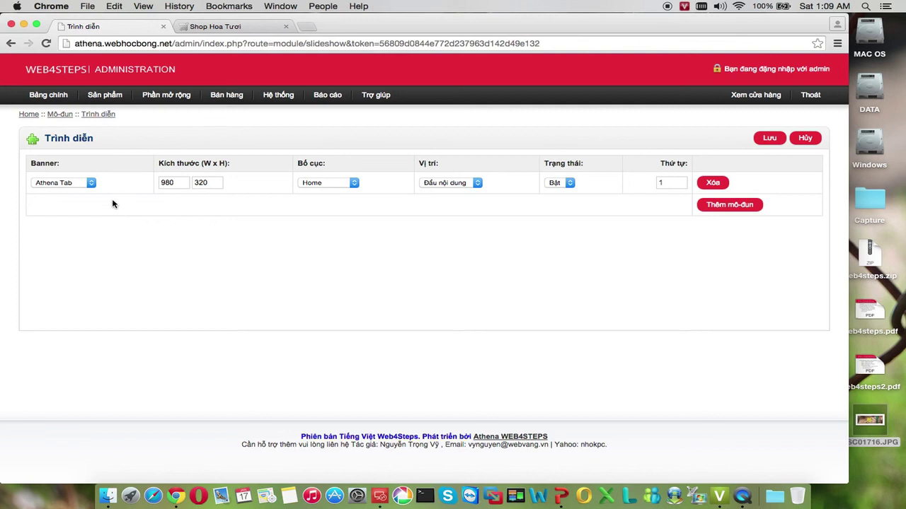
mouse_move(168, 97)
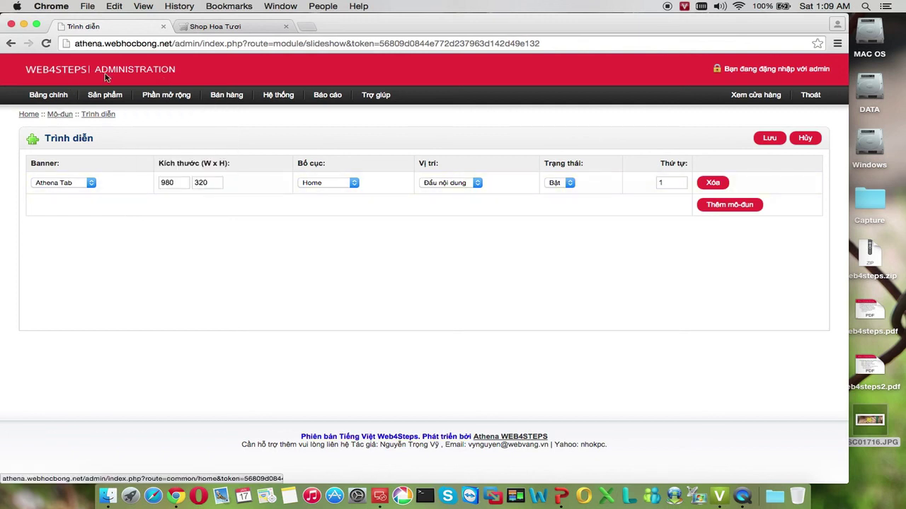
Scroll the storefront to check the flower slideshow and đồng prices, then minimize Chrome
click(202, 29)
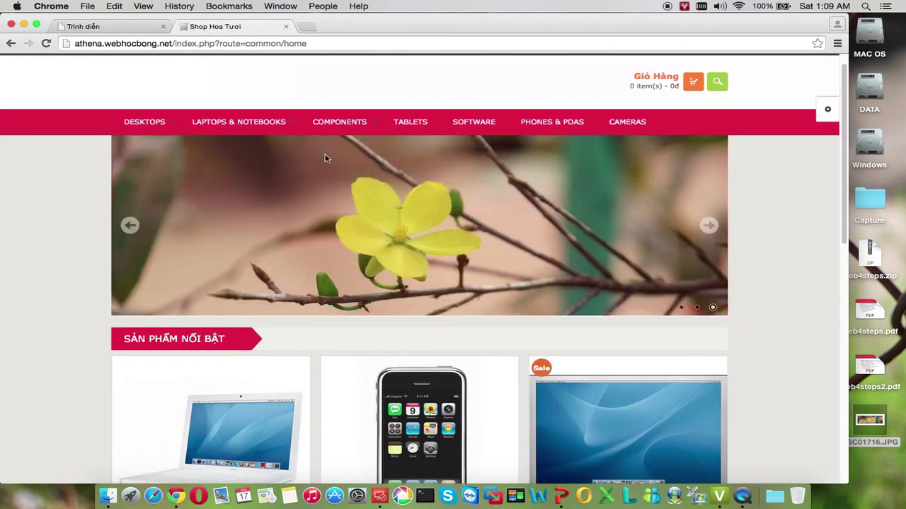
scroll(439, 203, down, 5)
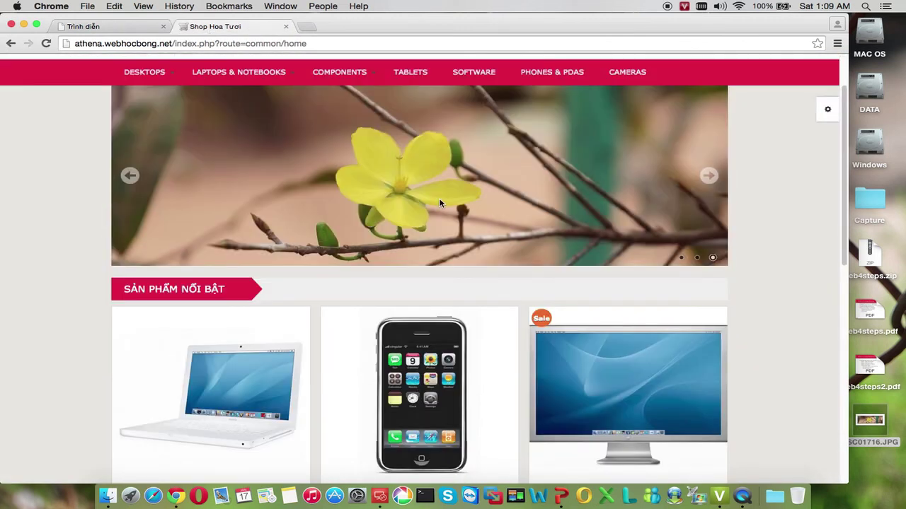
scroll(440, 204, up, 4)
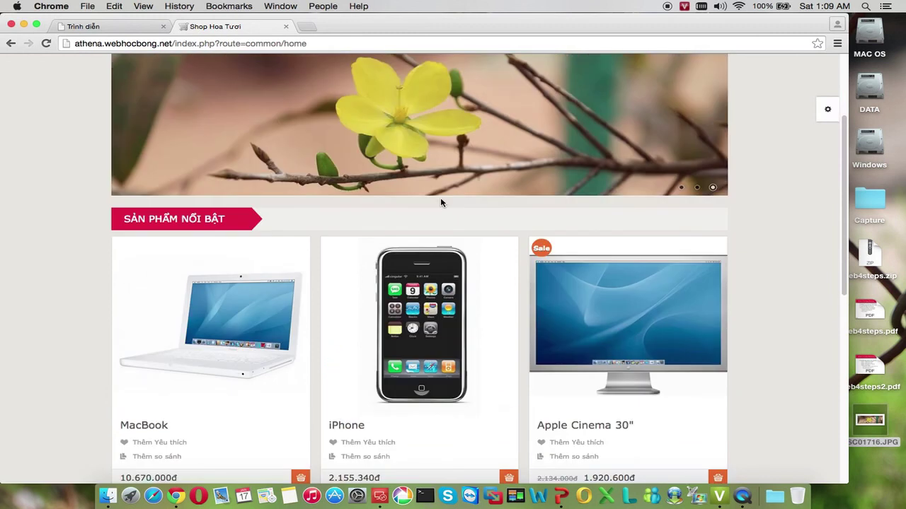
scroll(440, 203, down, 10)
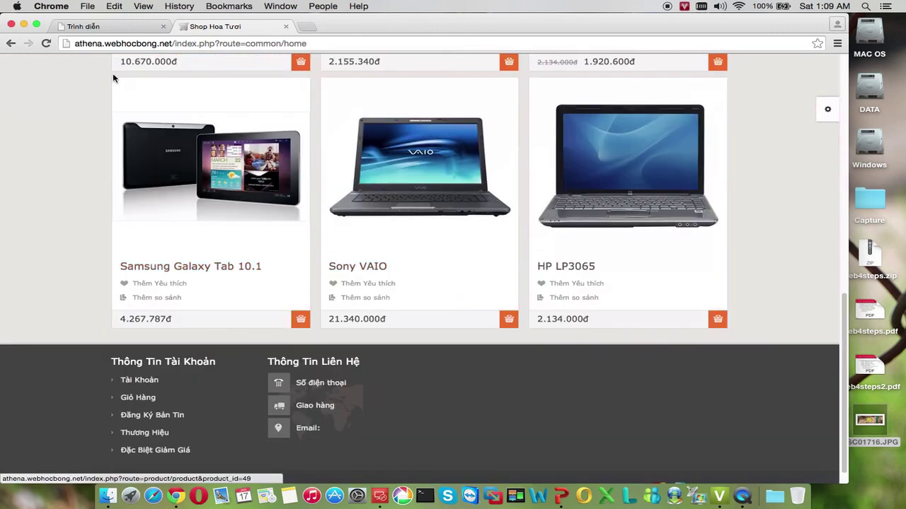
scroll(167, 116, down, 3)
click(24, 24)
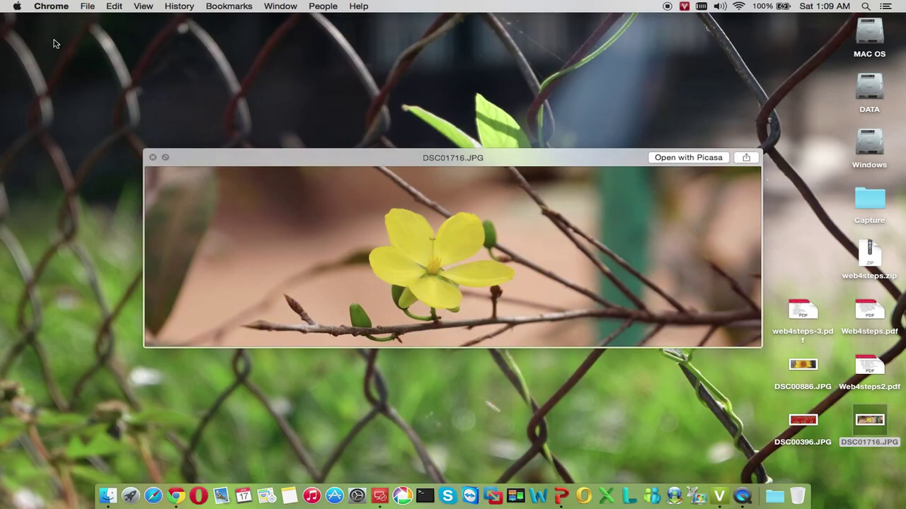
Close the DSC01716.JPG Quick Look and preview the web4steps-3.pdf slides instead
click(155, 157)
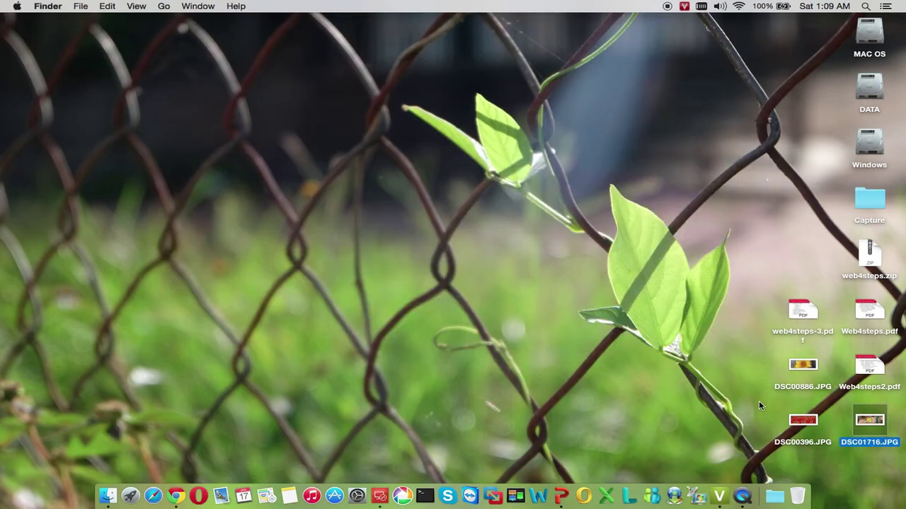
click(803, 320)
click(803, 321)
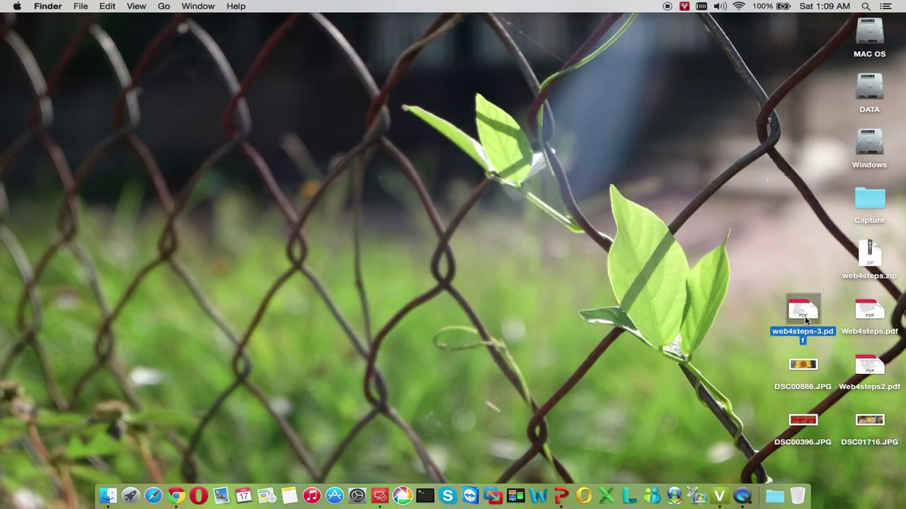
key(space)
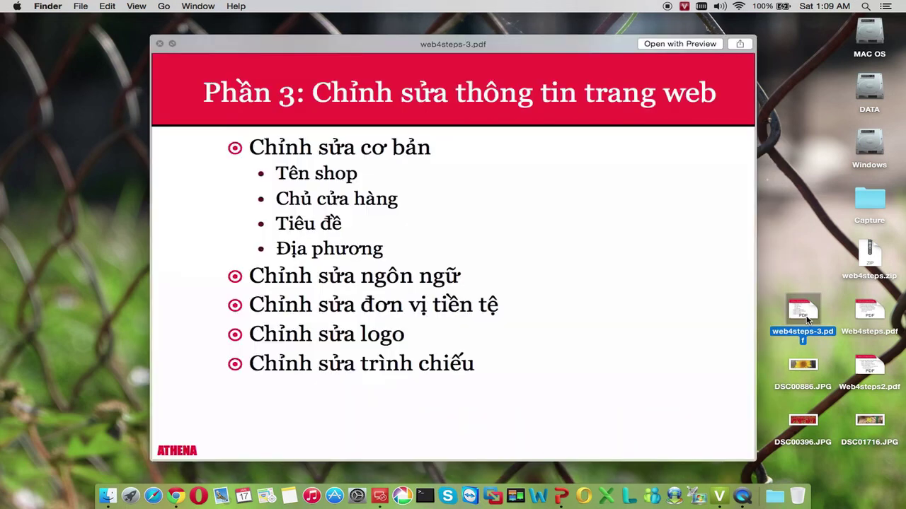